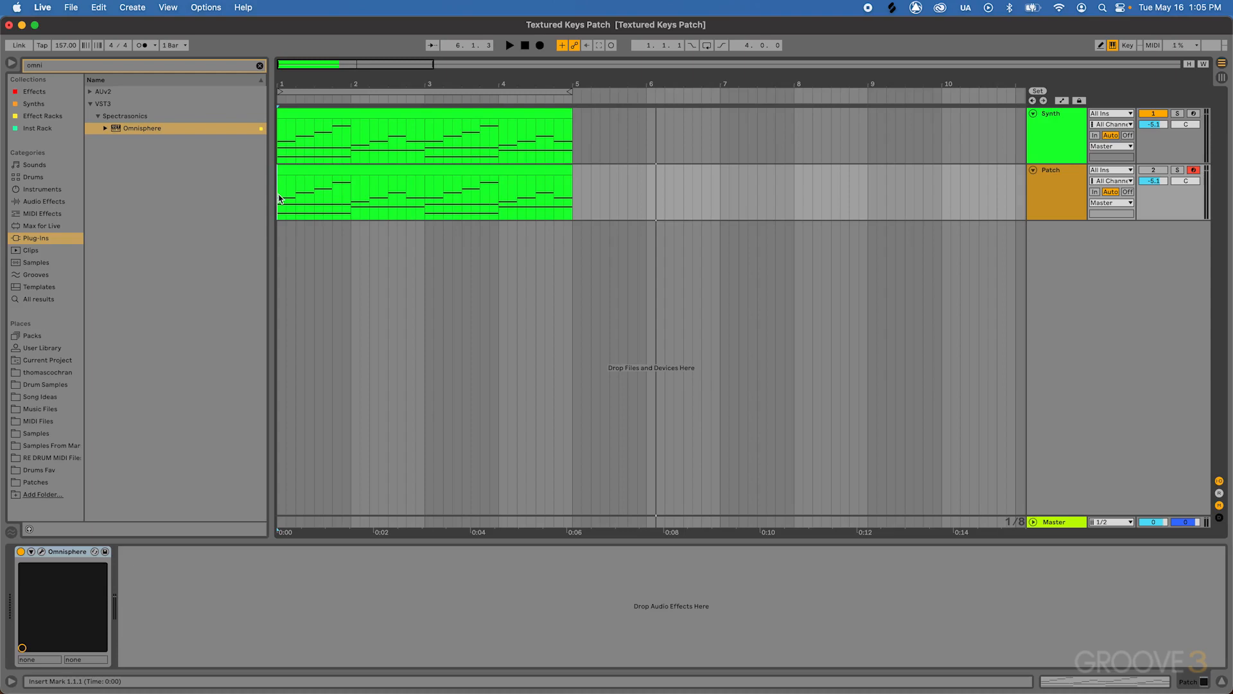
Open the Patch track's clip to examine its MIDI notes, and return to the device view.
{"action": "double_click", "coordinate": [433, 169]}
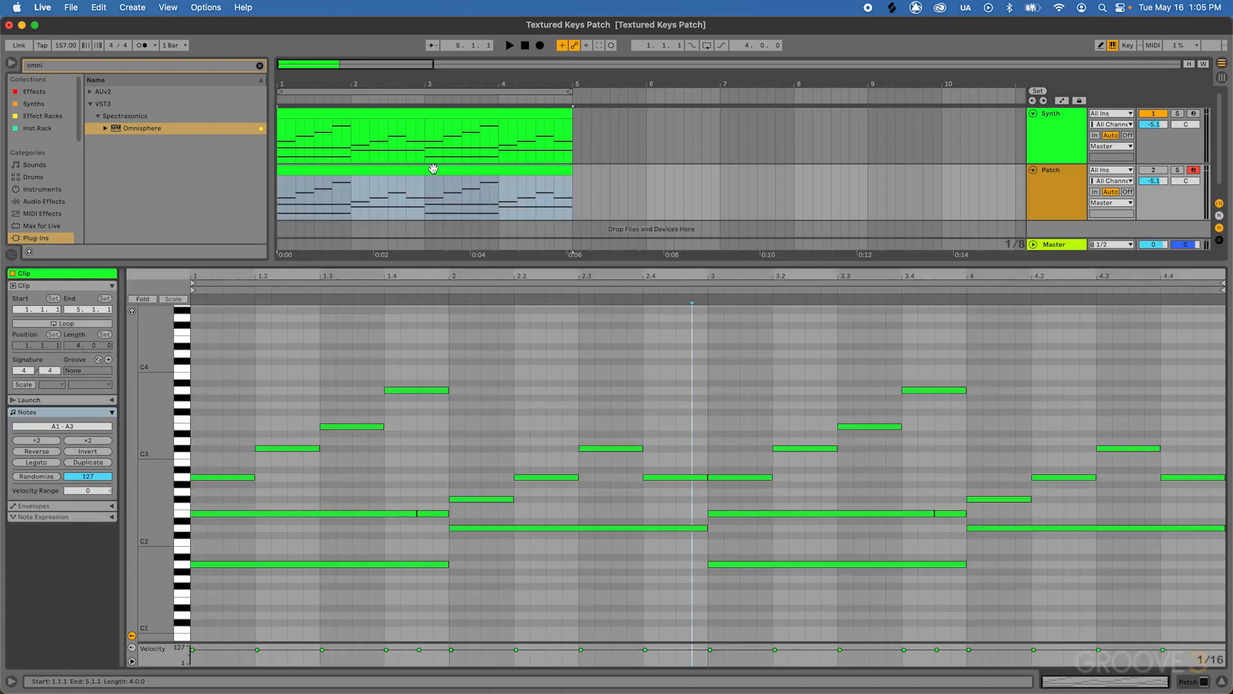
{"action": "left_click", "coordinate": [580, 413]}
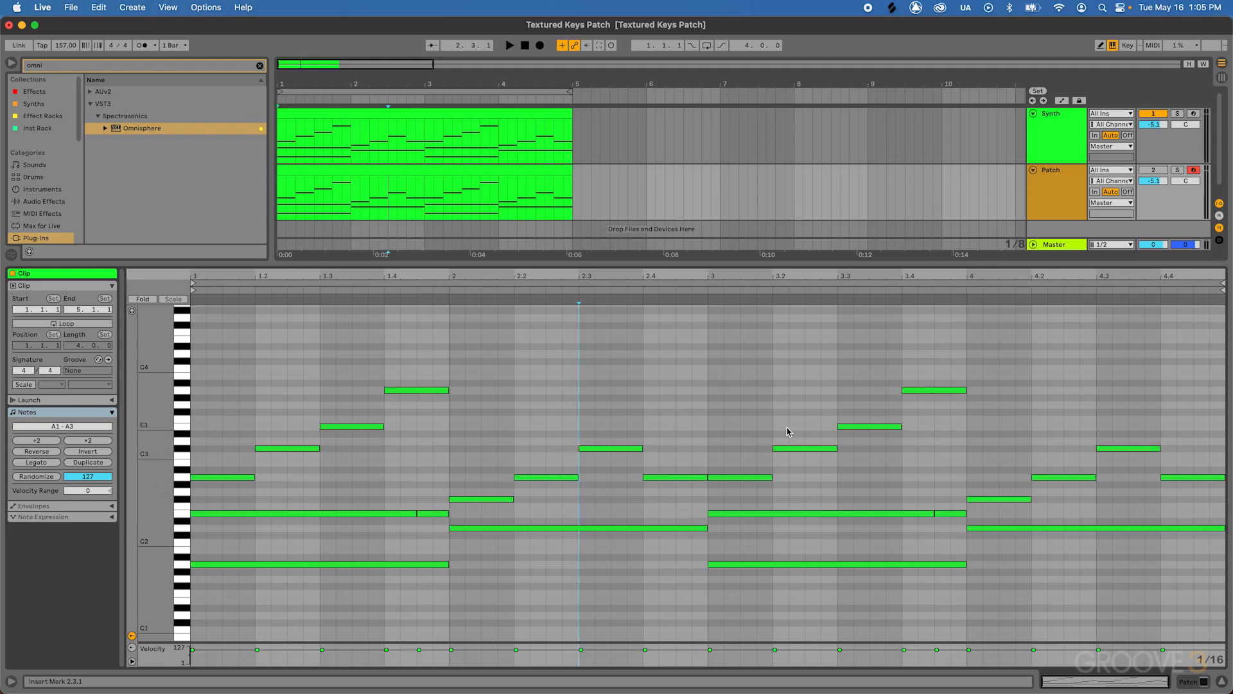
{"action": "key", "text": "shift+Tab"}
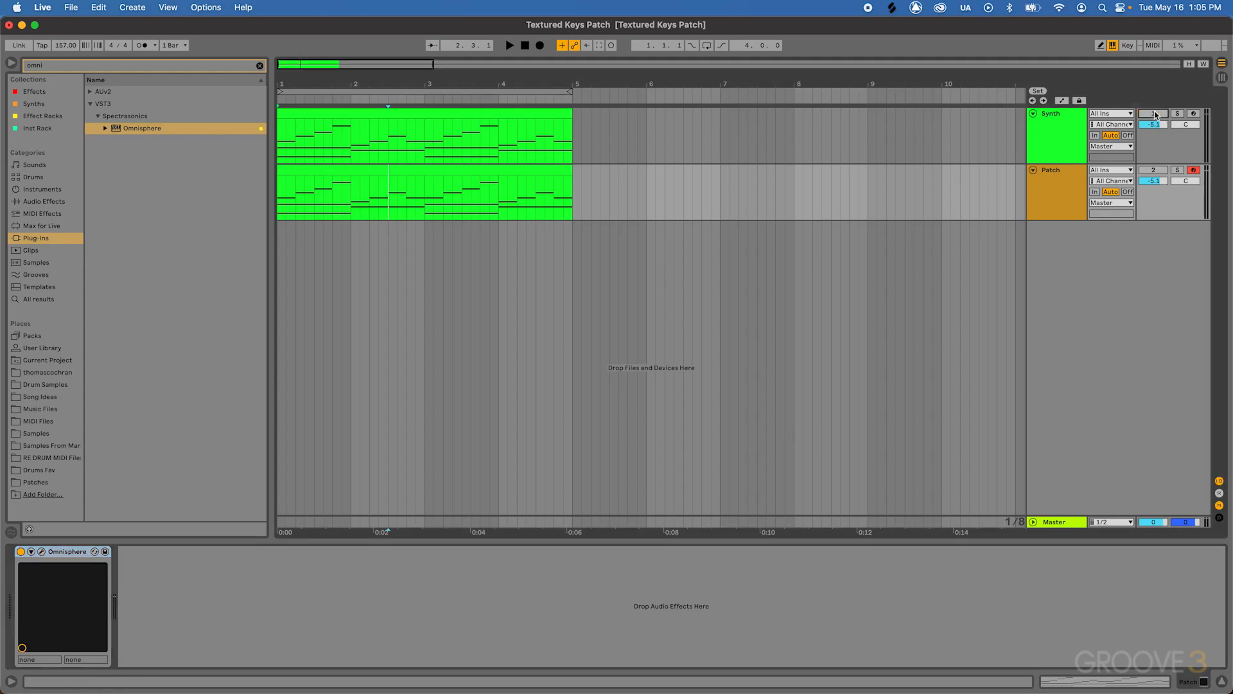
Deactivate the Synth track, activate the Patch track and open its Omnisphere plug-in window.
{"action": "left_click", "coordinate": [1153, 170]}
{"action": "left_click", "coordinate": [1071, 183]}
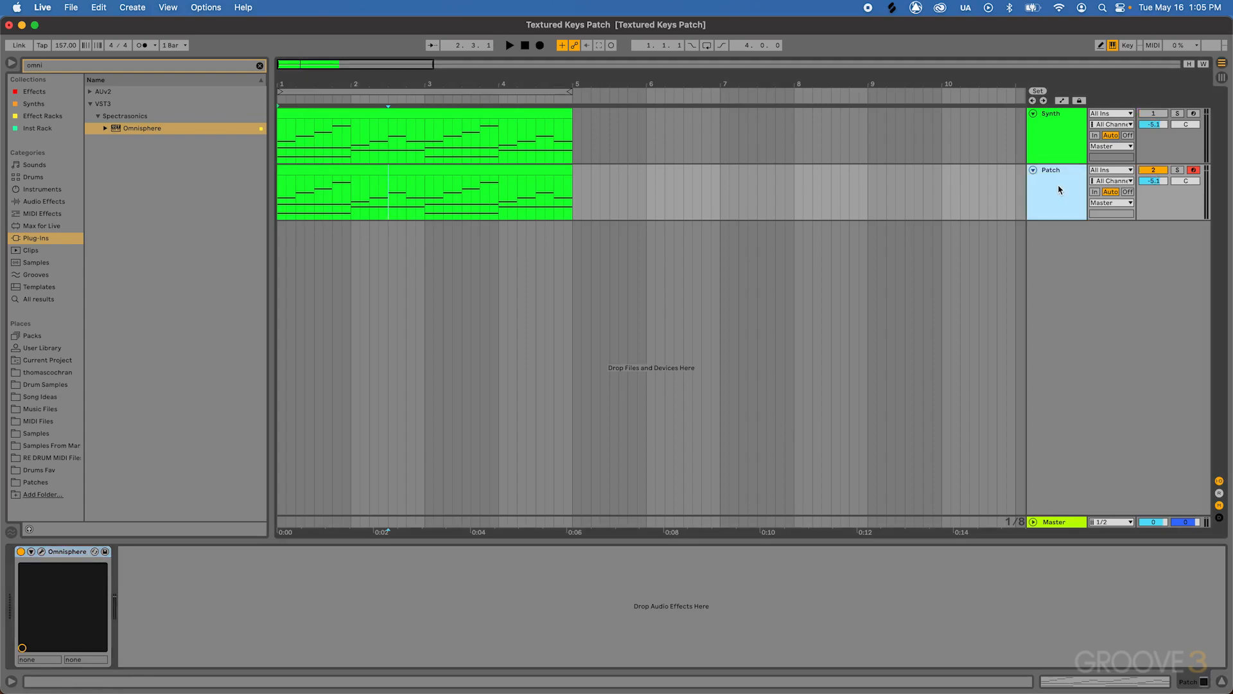
{"action": "left_click", "coordinate": [41, 551]}
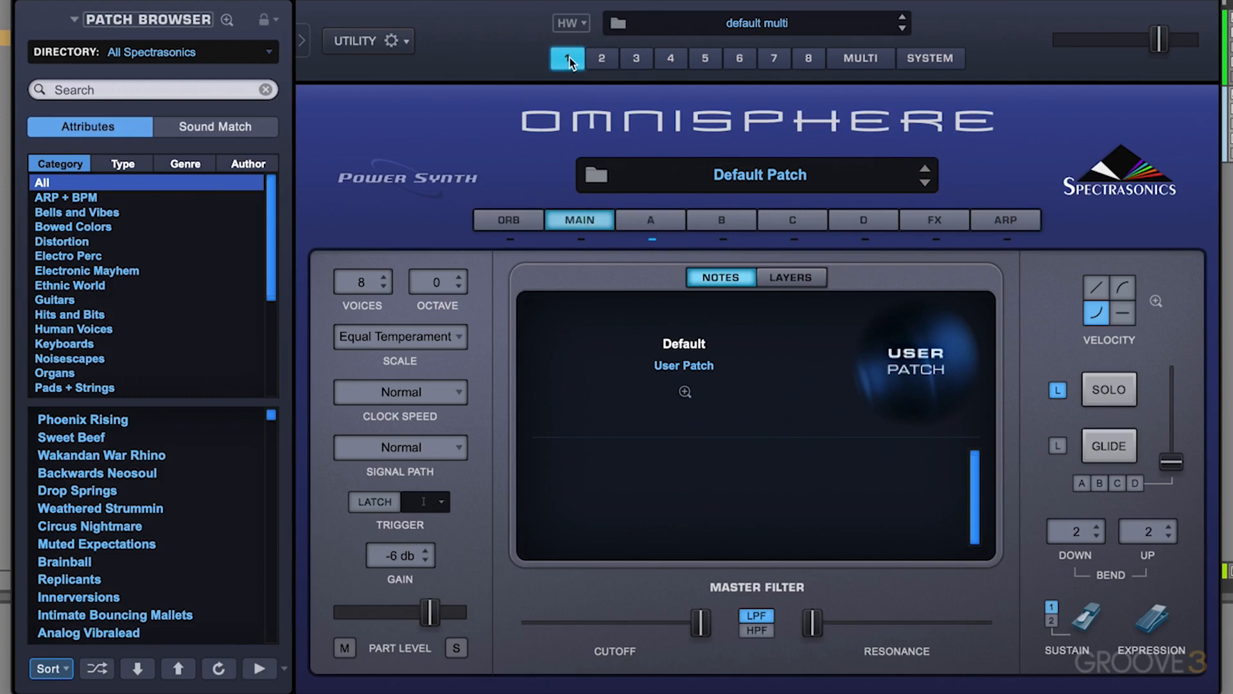
Switch layer A's oscillator to Sample and load the Casio VL-Tone Fantasy soundsource from the Casio VL-Tone source.
{"action": "left_click", "coordinate": [650, 219]}
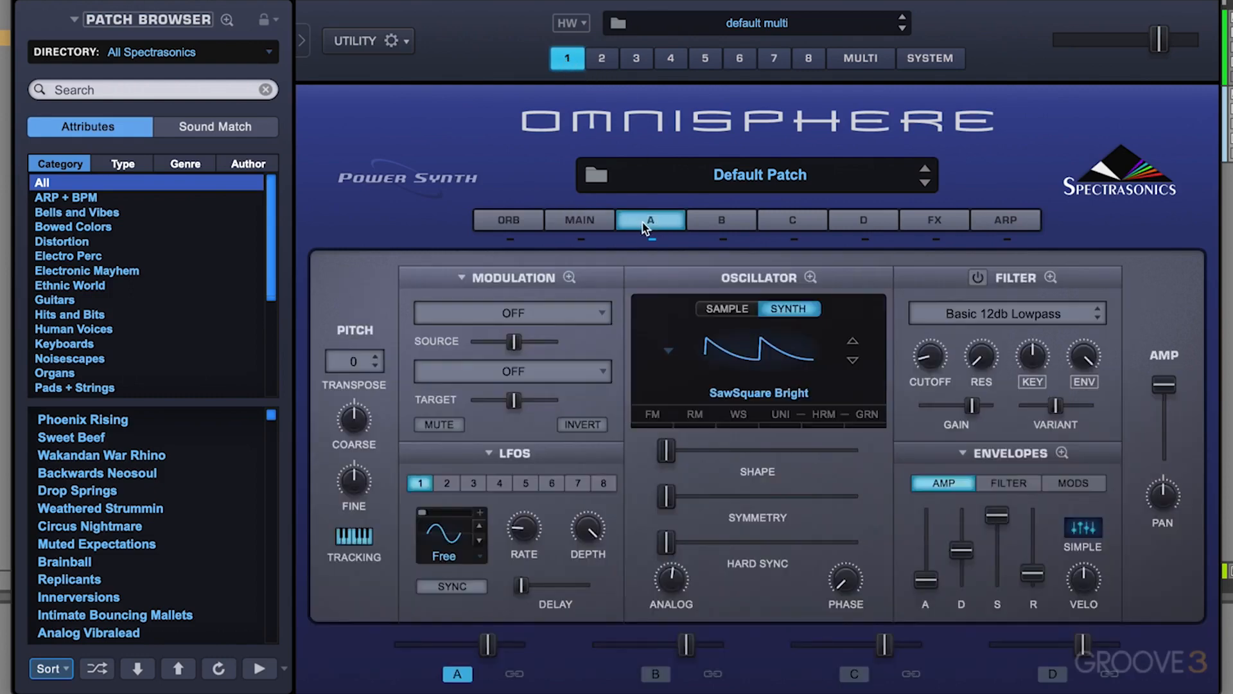
{"action": "left_click", "coordinate": [734, 311]}
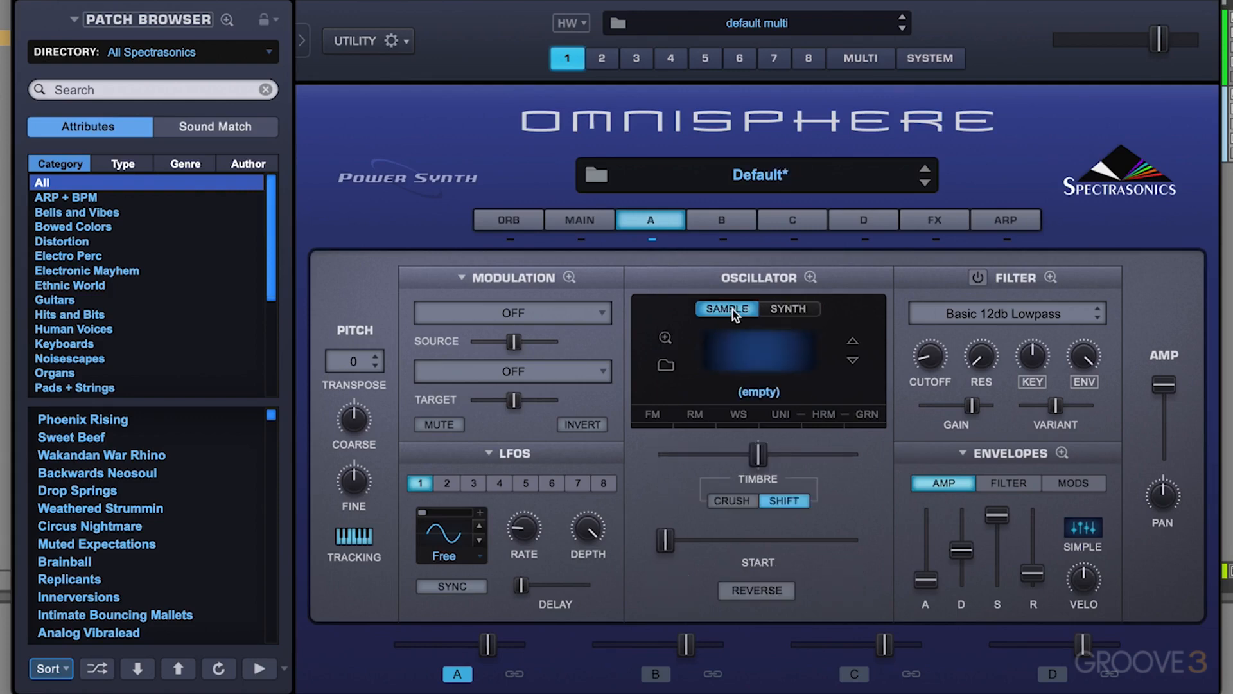
{"action": "left_click", "coordinate": [754, 356]}
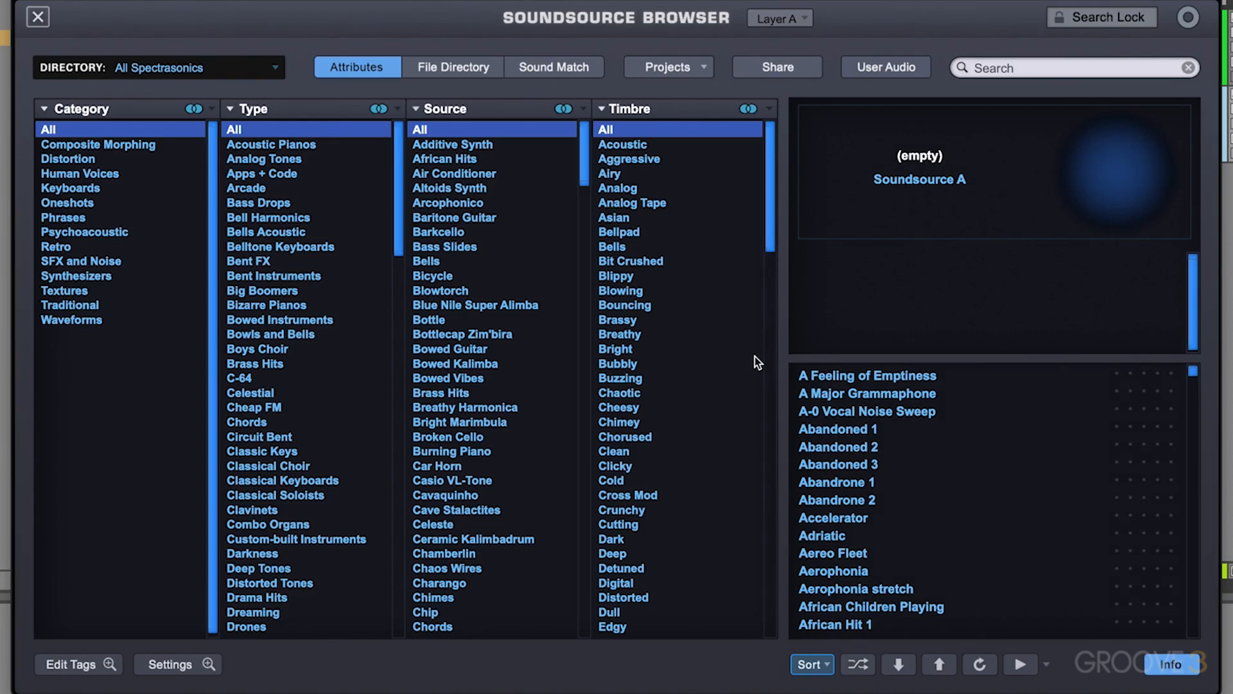
{"action": "left_click", "coordinate": [462, 481]}
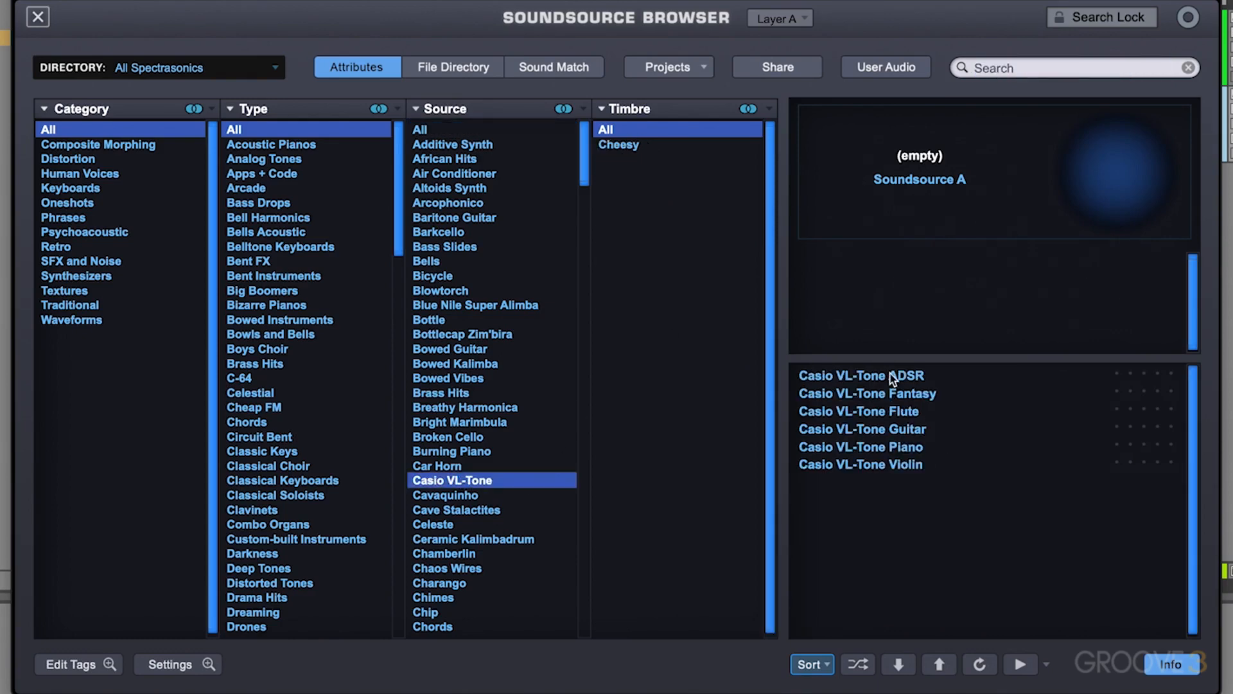
{"action": "left_click", "coordinate": [899, 395]}
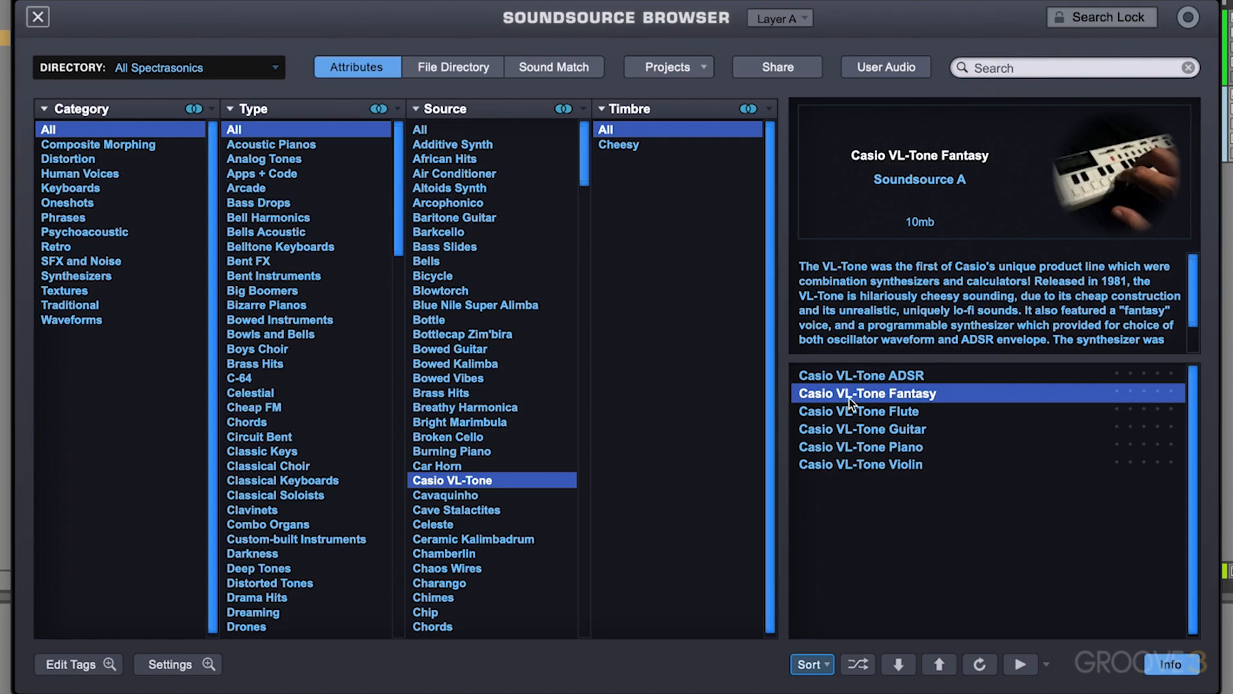
{"action": "left_click", "coordinate": [38, 17]}
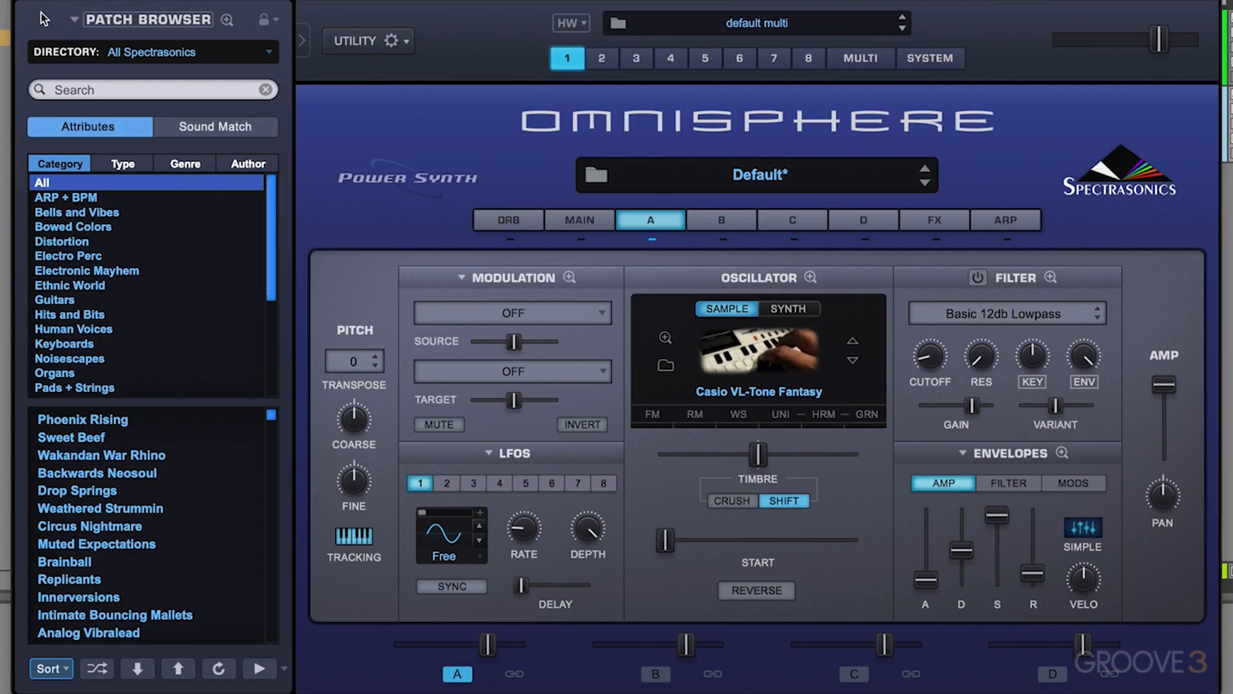
Turn on Unison for layer A's oscillator and lower its detune to 0.000.
{"action": "left_click", "coordinate": [781, 415]}
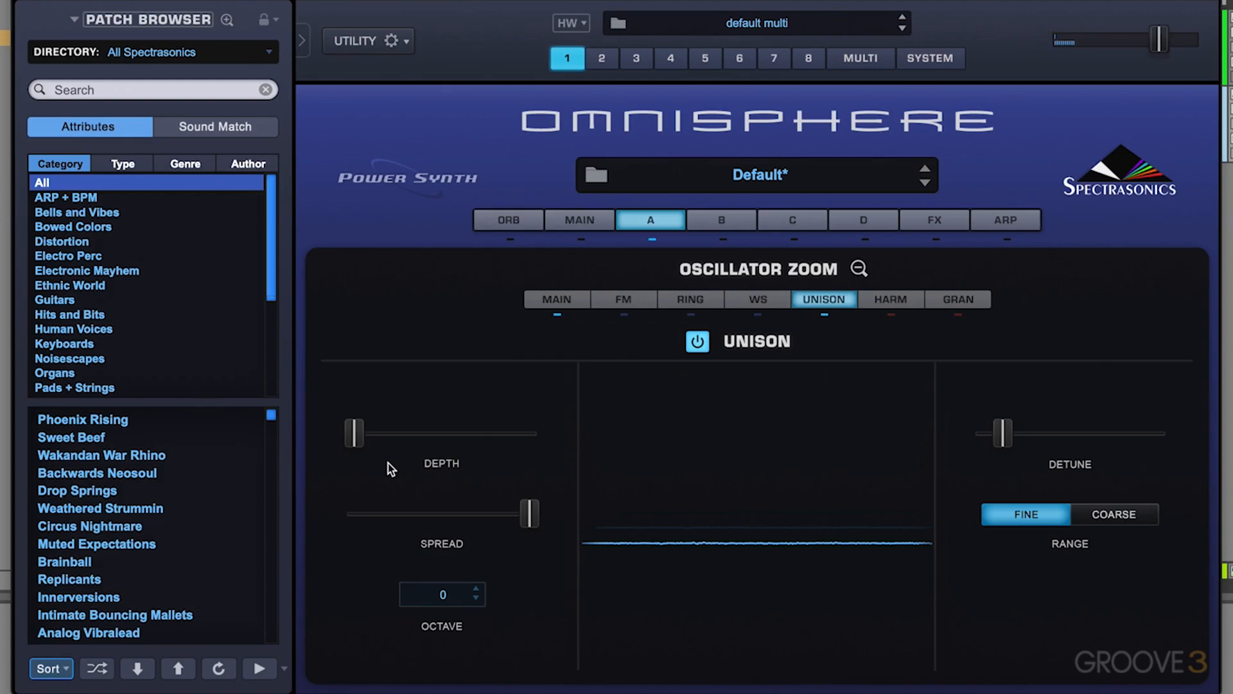
{"action": "left_click", "coordinate": [702, 341]}
{"action": "mouse_move", "coordinate": [988, 443]}
{"action": "left_mouse_down"}
{"action": "mouse_move", "coordinate": [952, 451]}
{"action": "mouse_move", "coordinate": [981, 455]}
{"action": "left_mouse_up"}
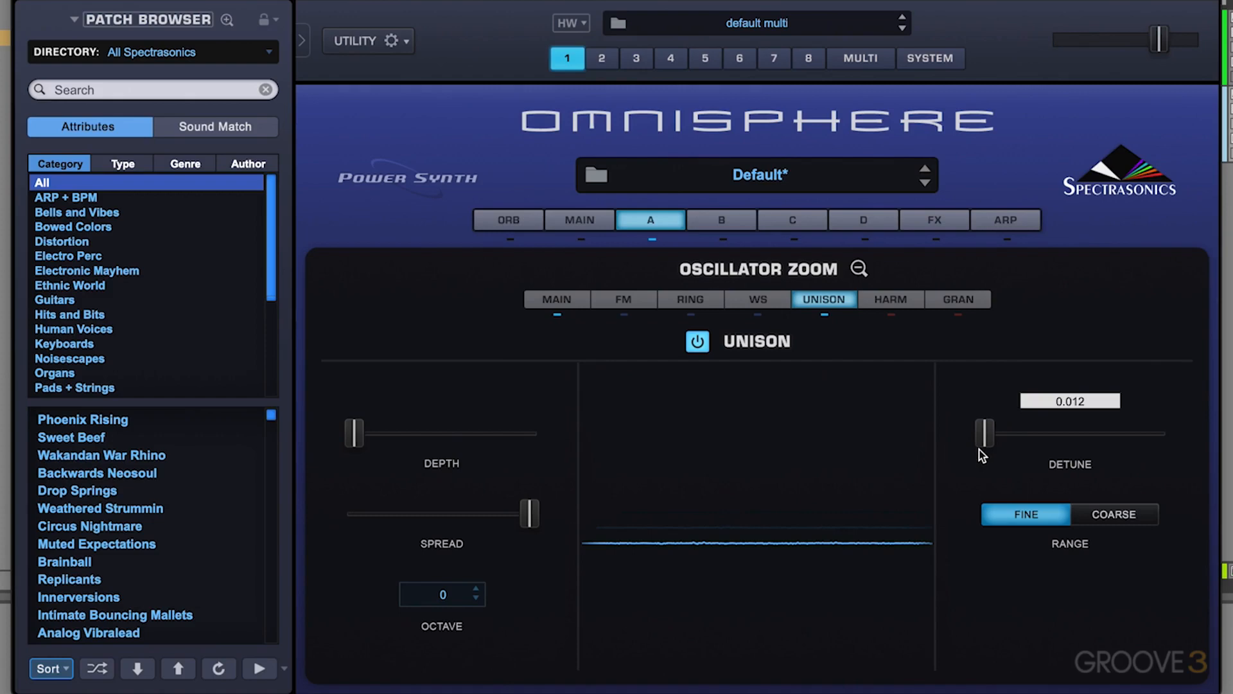
{"action": "left_click_drag", "start_coordinate": [981, 455], "coordinate": [983, 451]}
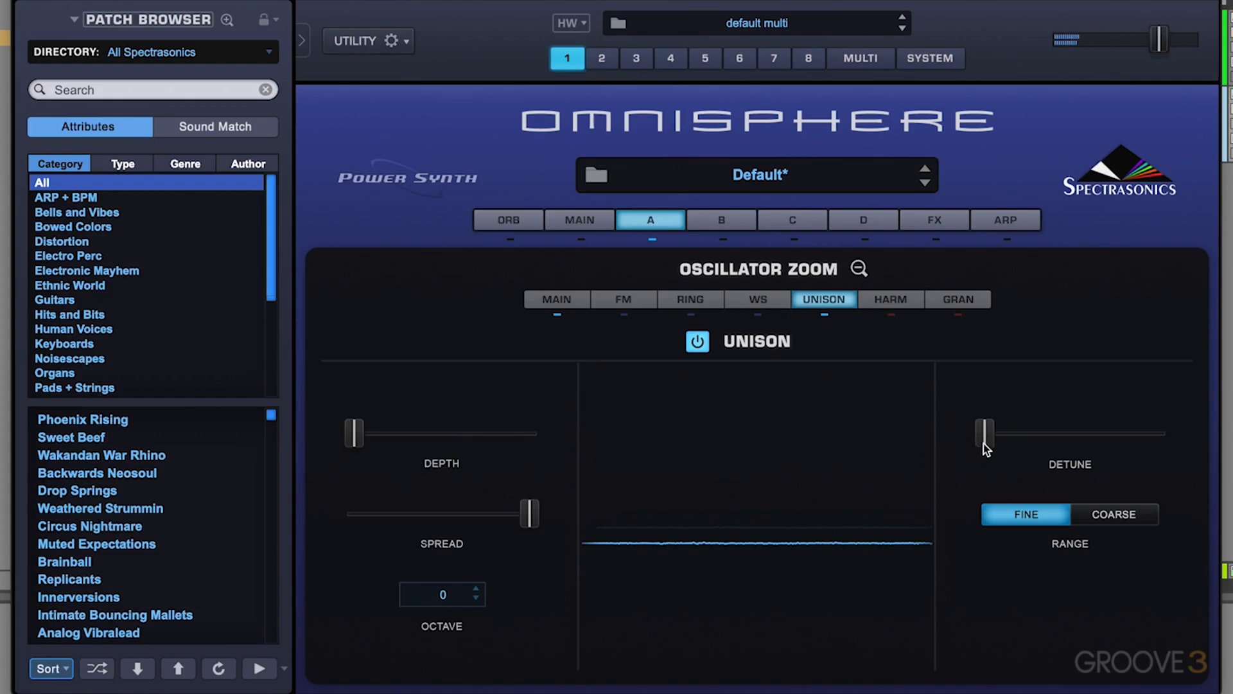
{"action": "left_click_drag", "start_coordinate": [983, 445], "coordinate": [953, 443]}
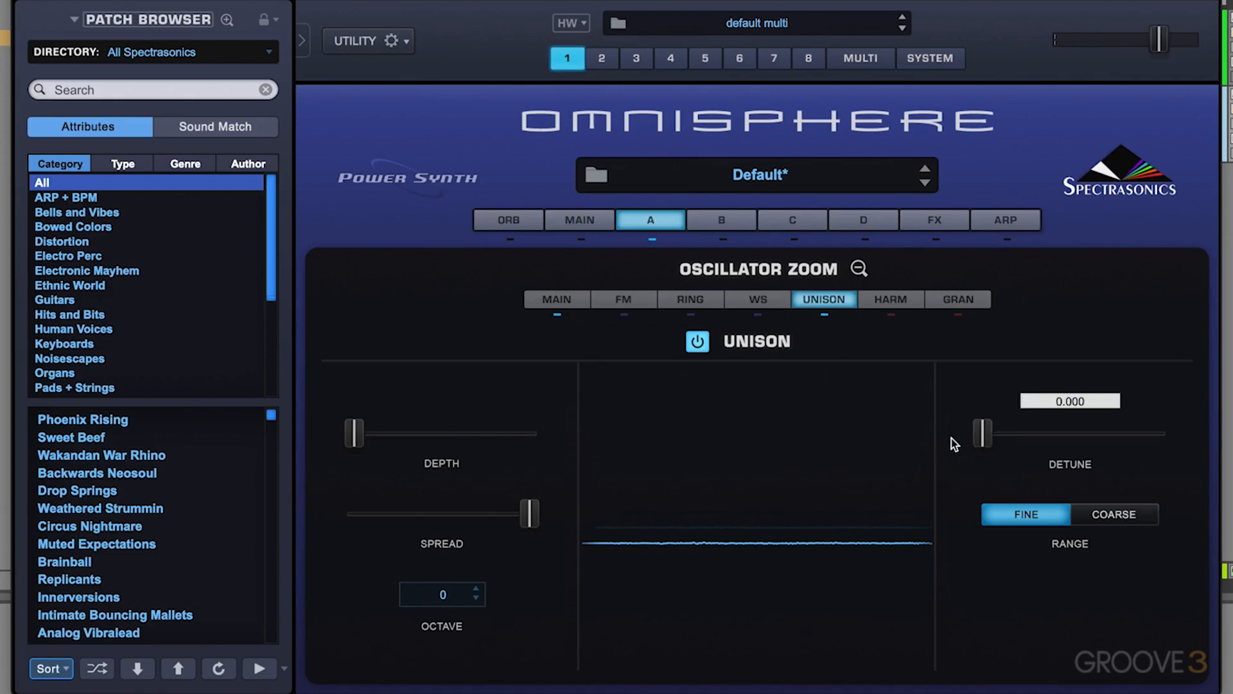
Compare the sound with Unison off and on, set its detune to about 0.036, and leave the oscillator zoom view.
{"action": "left_click", "coordinate": [694, 335]}
{"action": "left_click", "coordinate": [703, 345]}
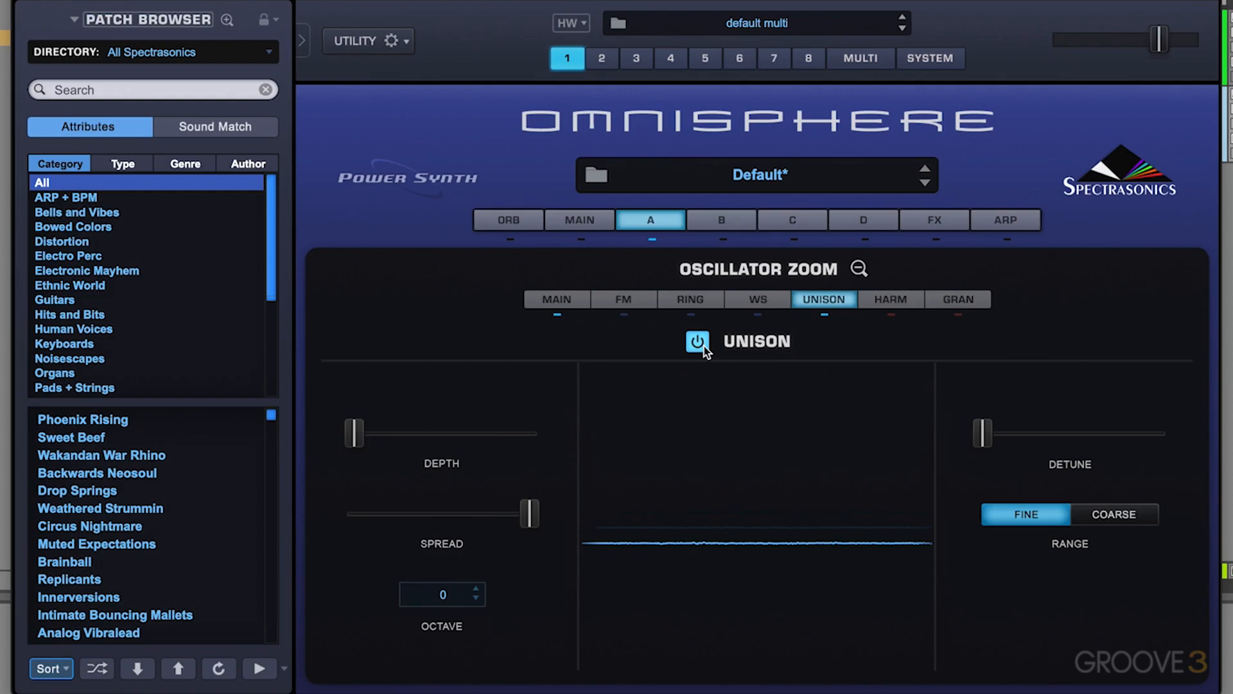
{"action": "left_click_drag", "start_coordinate": [981, 437], "coordinate": [986, 436]}
{"action": "left_click", "coordinate": [988, 442]}
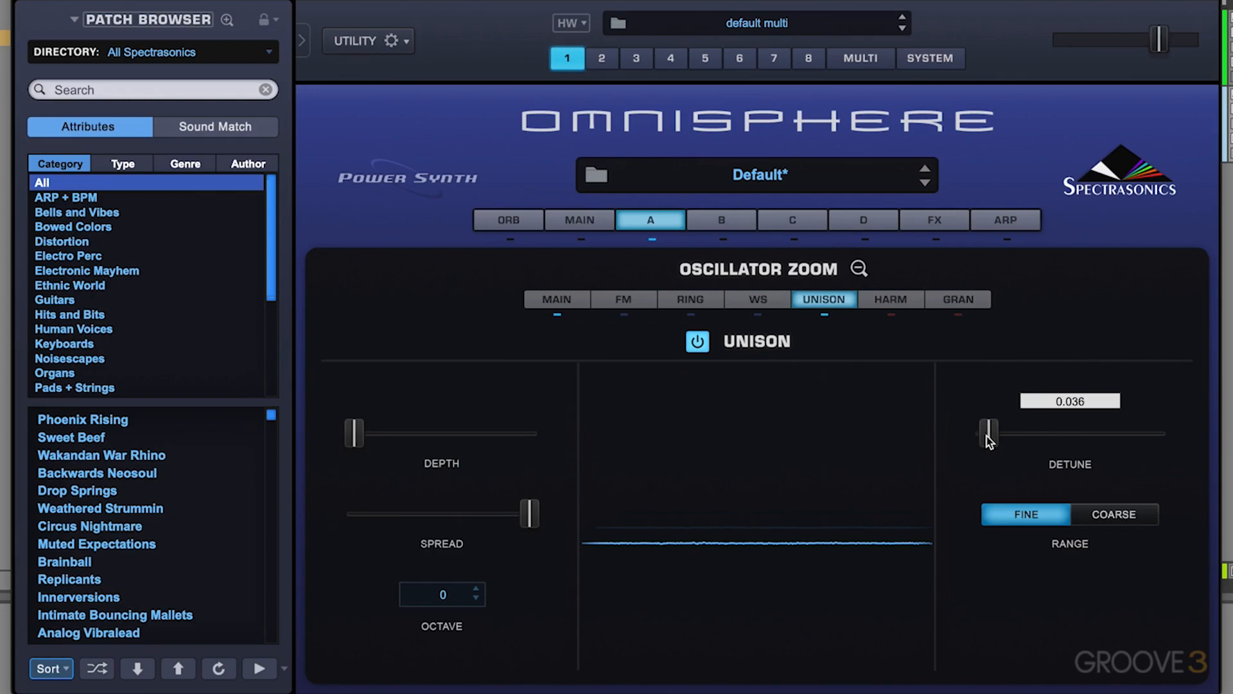
{"action": "left_click_drag", "start_coordinate": [986, 436], "coordinate": [986, 437]}
{"action": "left_click", "coordinate": [986, 436]}
{"action": "left_click", "coordinate": [859, 269]}
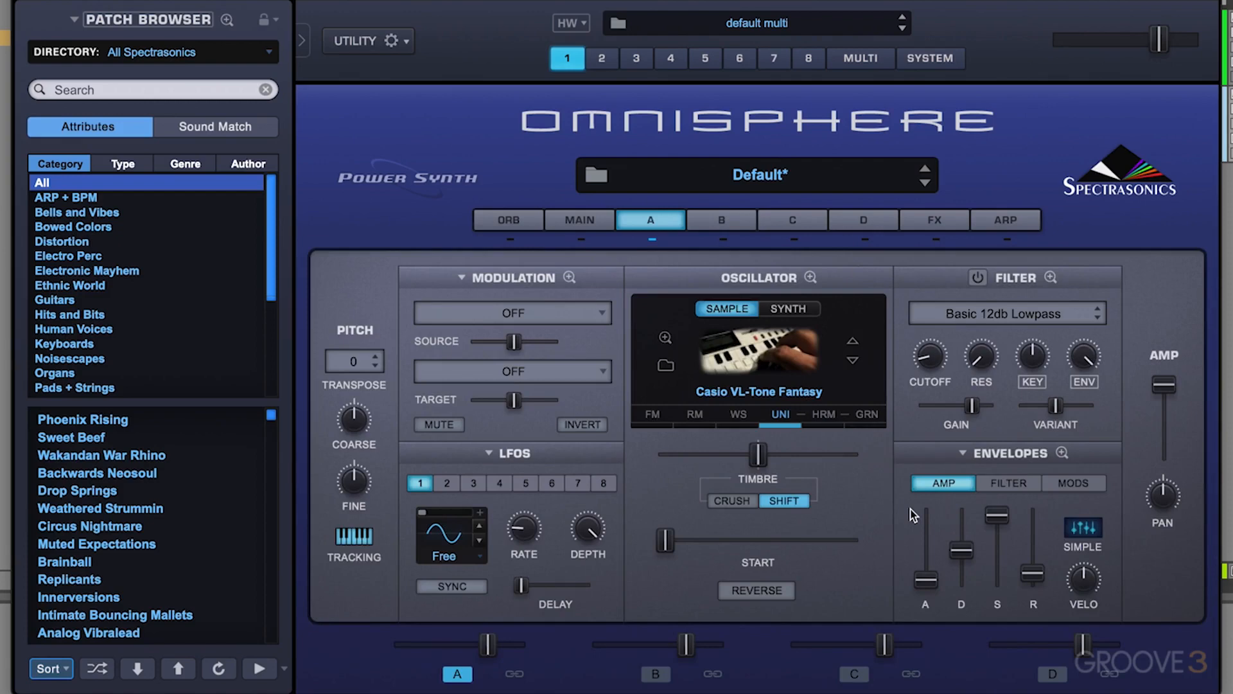
Shape layer A's amp envelope with sustain at minimum, decay at about 0.434 secs and a slightly longer release.
{"action": "mouse_move", "coordinate": [996, 519]}
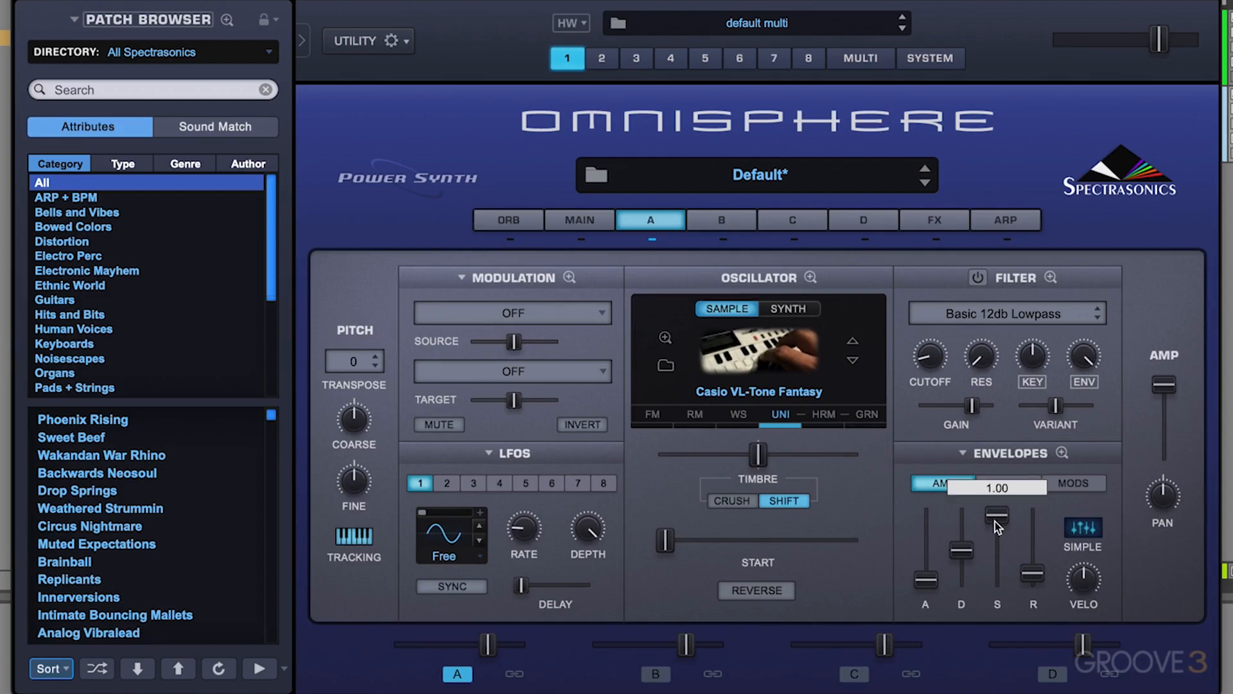
{"action": "left_click_drag", "start_coordinate": [995, 519], "coordinate": [996, 582]}
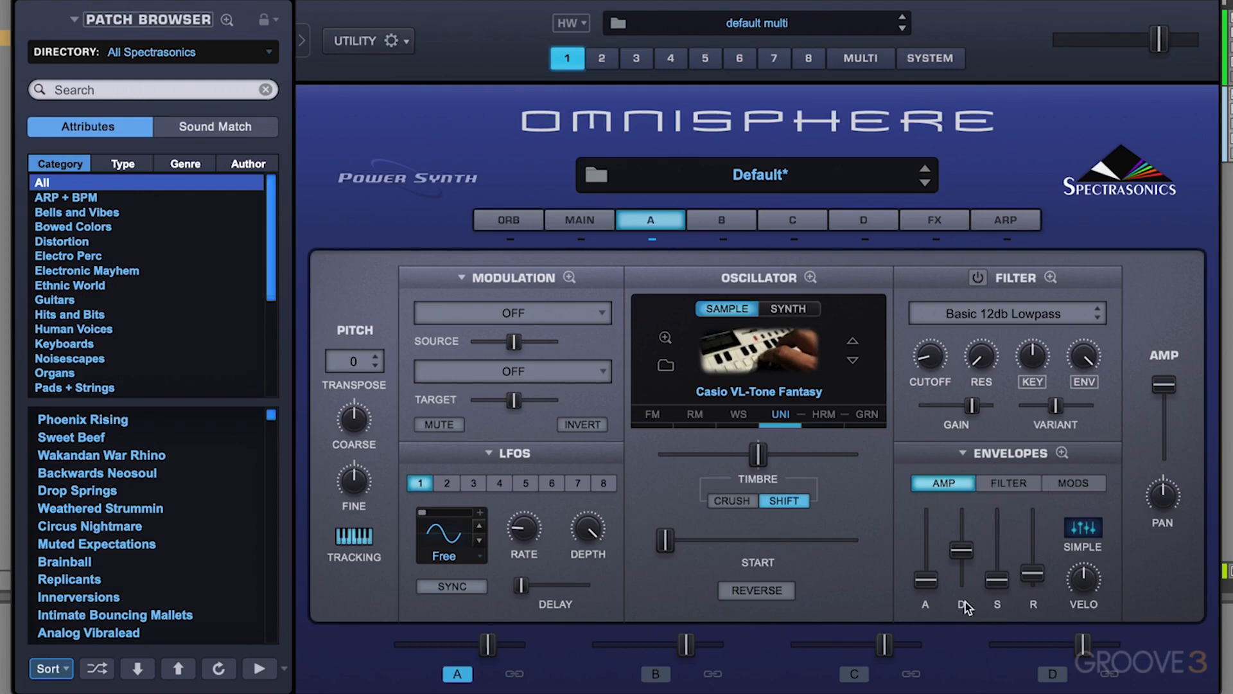
{"action": "mouse_move", "coordinate": [962, 551]}
{"action": "left_mouse_down"}
{"action": "mouse_move", "coordinate": [982, 573]}
{"action": "mouse_move", "coordinate": [1033, 572]}
{"action": "mouse_move", "coordinate": [1033, 547]}
{"action": "mouse_move", "coordinate": [1029, 563]}
{"action": "mouse_move", "coordinate": [960, 562]}
{"action": "left_mouse_up"}
{"action": "left_click", "coordinate": [960, 561]}
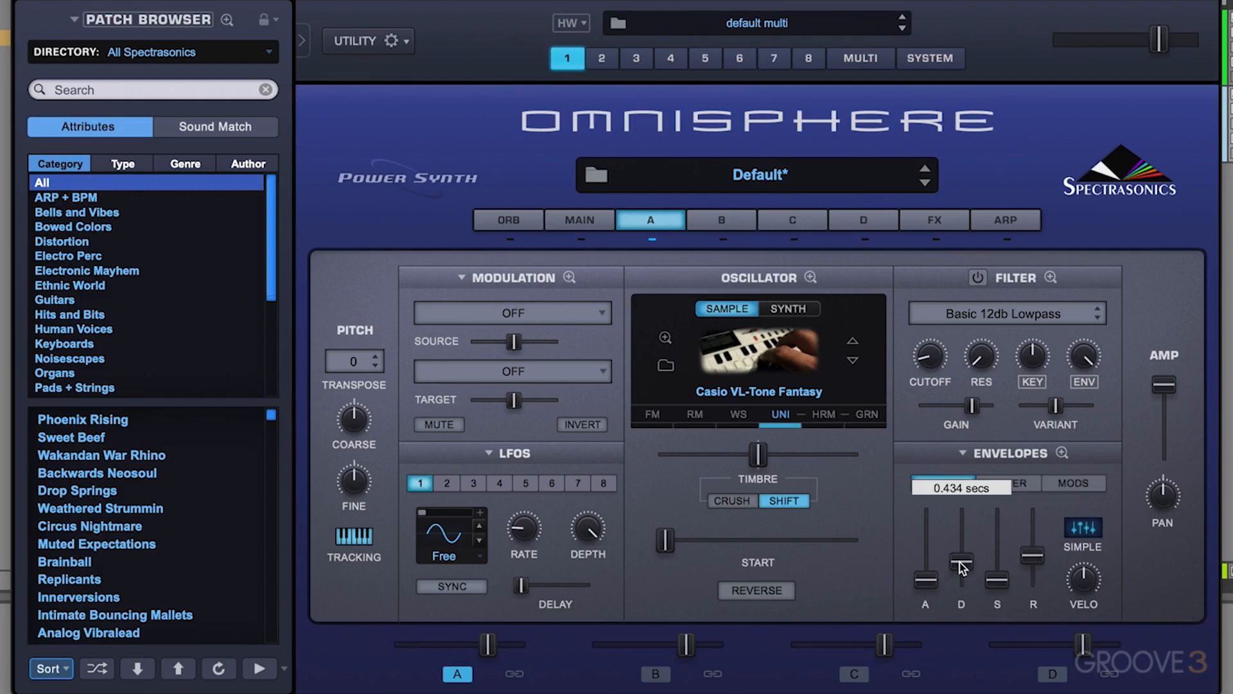
{"action": "left_click", "coordinate": [1028, 559]}
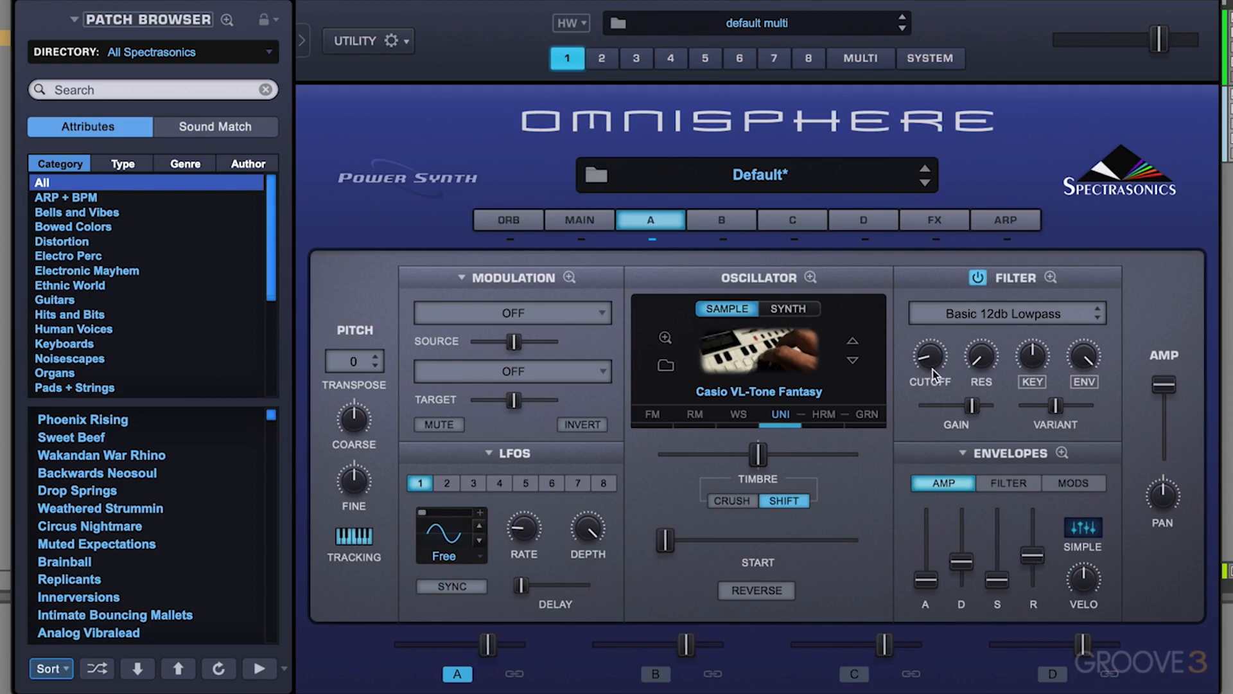
Enable layer A's filter with cutoff at minimum, key tracking at maximum and envelope amount at about 0.330.
{"action": "left_click_drag", "start_coordinate": [932, 369], "coordinate": [934, 454]}
{"action": "mouse_move", "coordinate": [1039, 355]}
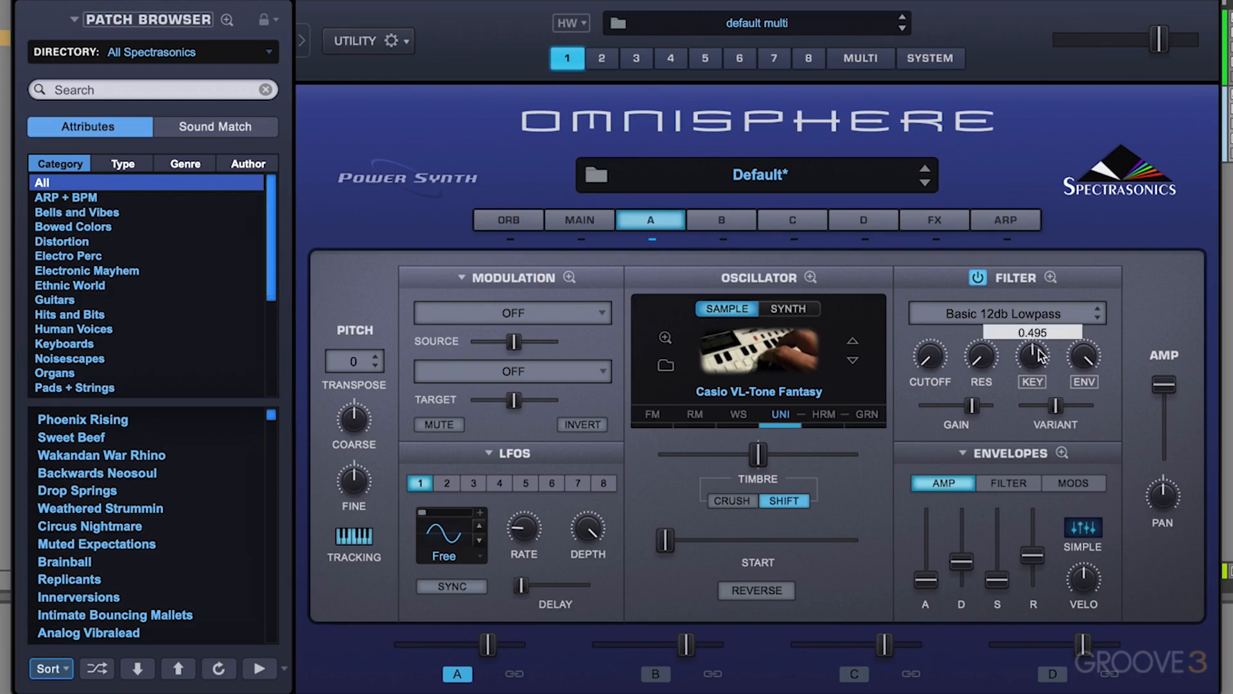
{"action": "left_click_drag", "start_coordinate": [1038, 350], "coordinate": [1192, 109]}
{"action": "left_click_drag", "start_coordinate": [1090, 372], "coordinate": [1059, 484]}
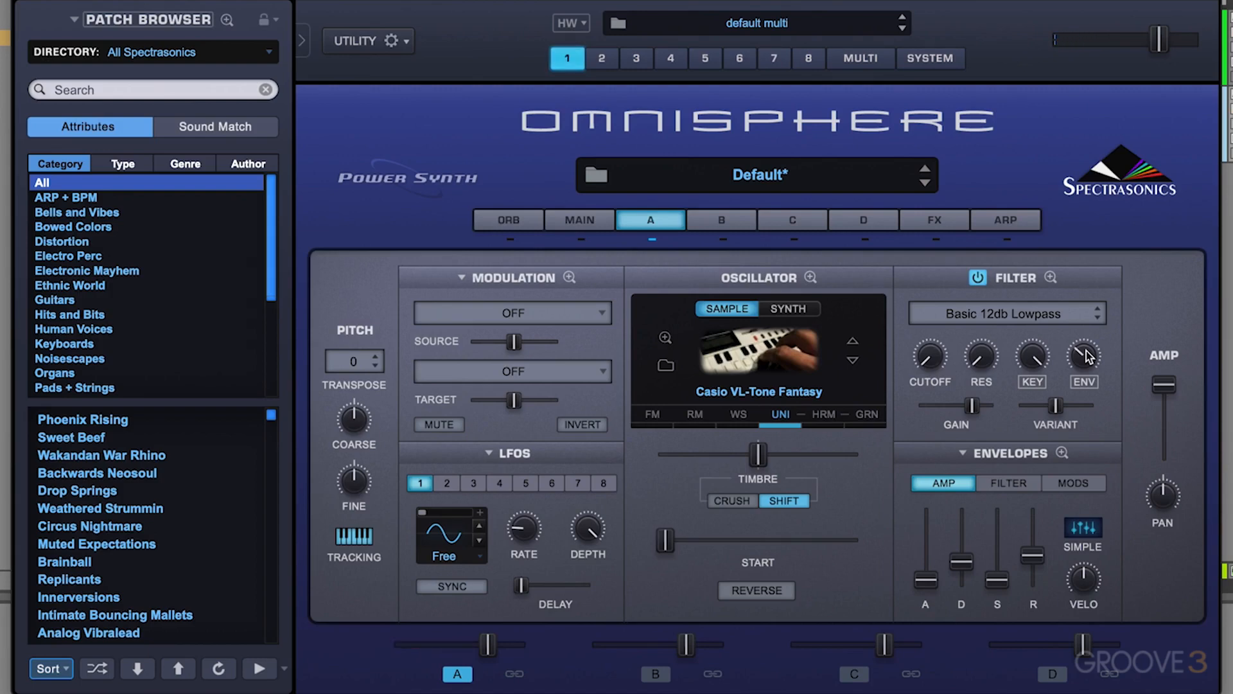
{"action": "mouse_move", "coordinate": [1090, 366]}
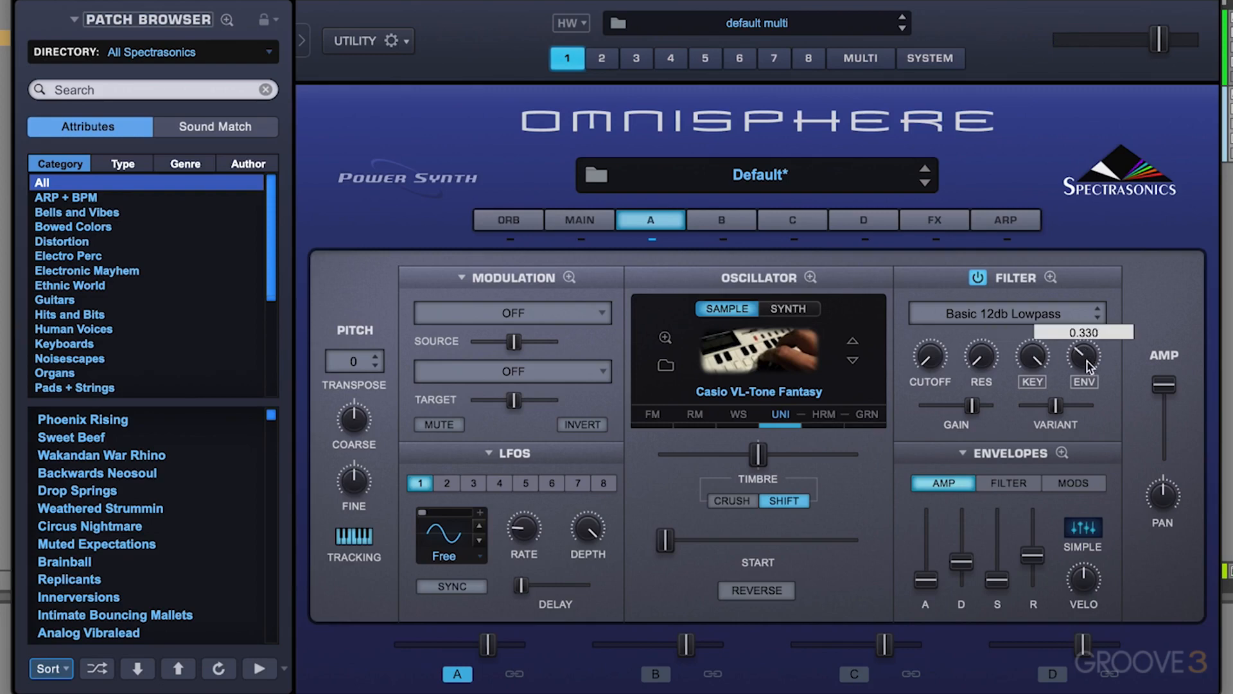
Shorten the decay of layer A's filter envelope slightly and lower the layer's amp level.
{"action": "left_click", "coordinate": [1009, 486]}
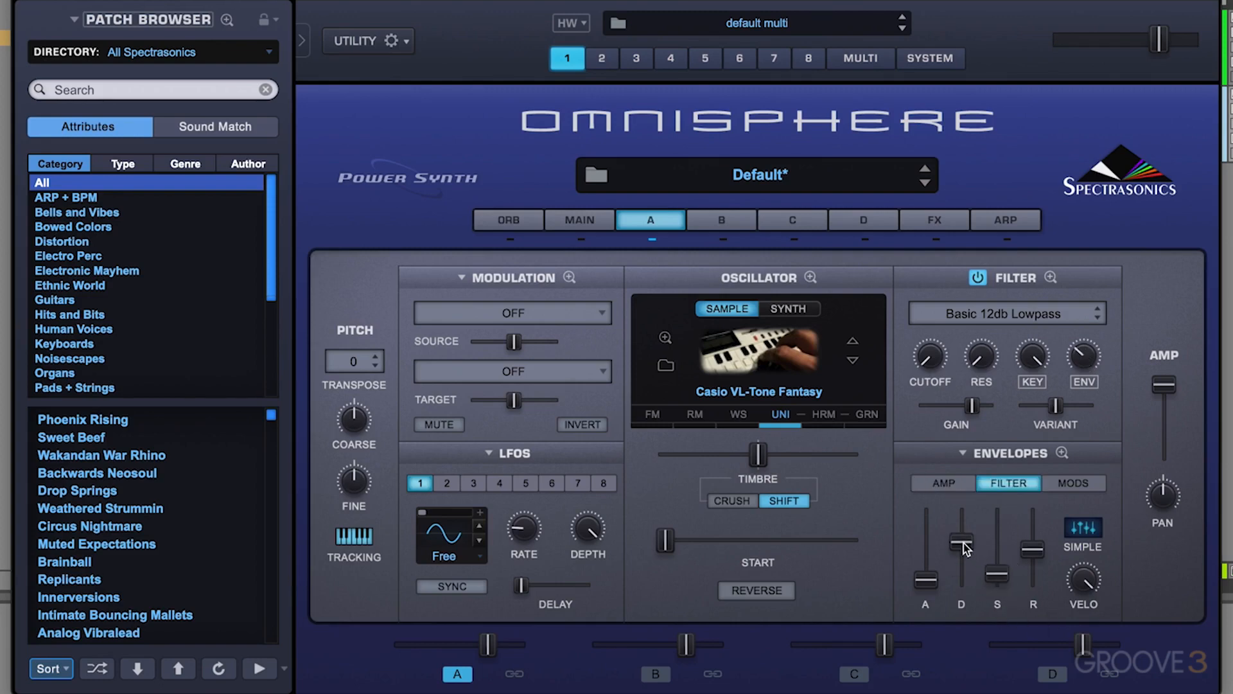
{"action": "mouse_move", "coordinate": [963, 542]}
{"action": "left_mouse_down"}
{"action": "mouse_move", "coordinate": [964, 553]}
{"action": "mouse_move", "coordinate": [961, 531]}
{"action": "mouse_move", "coordinate": [962, 549]}
{"action": "left_mouse_up"}
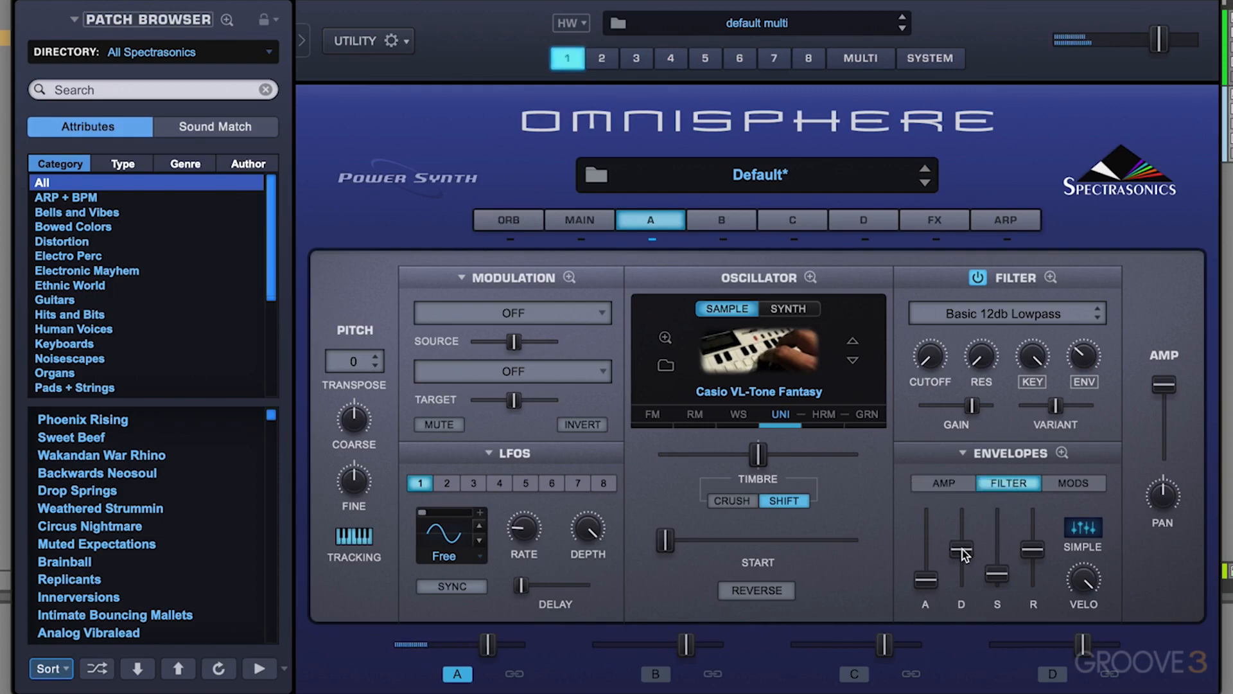
{"action": "mouse_move", "coordinate": [962, 549]}
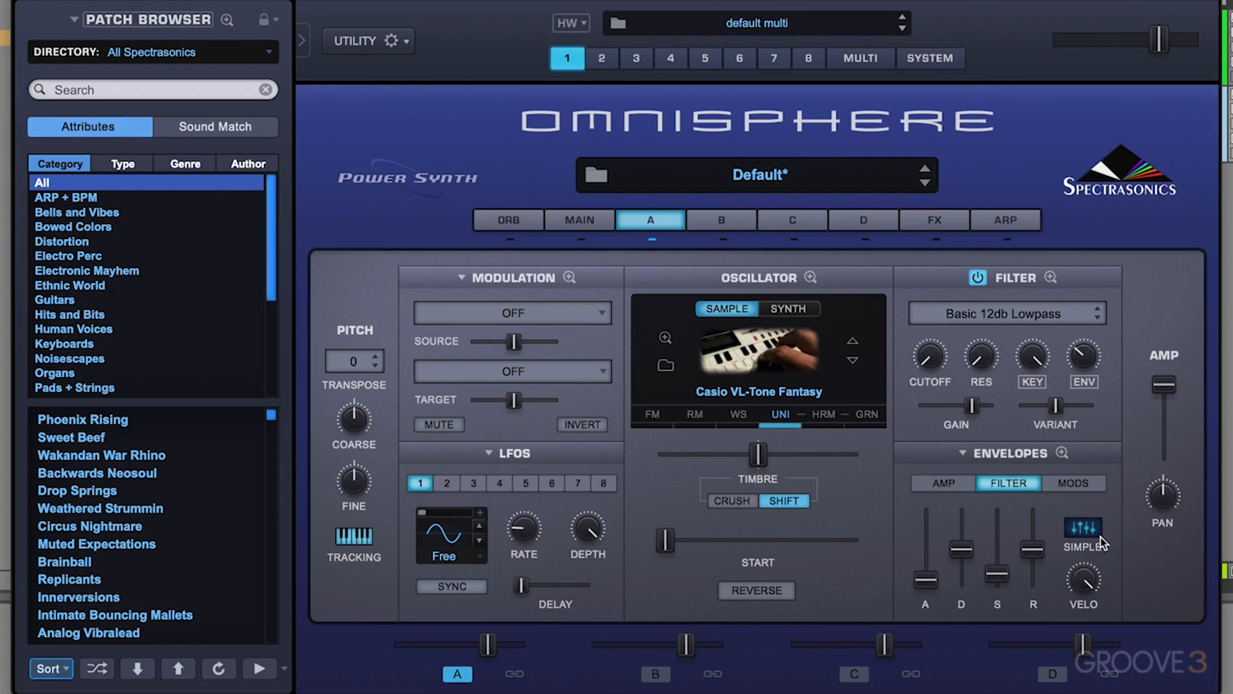
{"action": "left_click_drag", "start_coordinate": [1168, 388], "coordinate": [1173, 437]}
Insert a Modern Compressor in the first slot of layer A's effects rack and raise its gain slightly.
{"action": "left_click", "coordinate": [932, 223]}
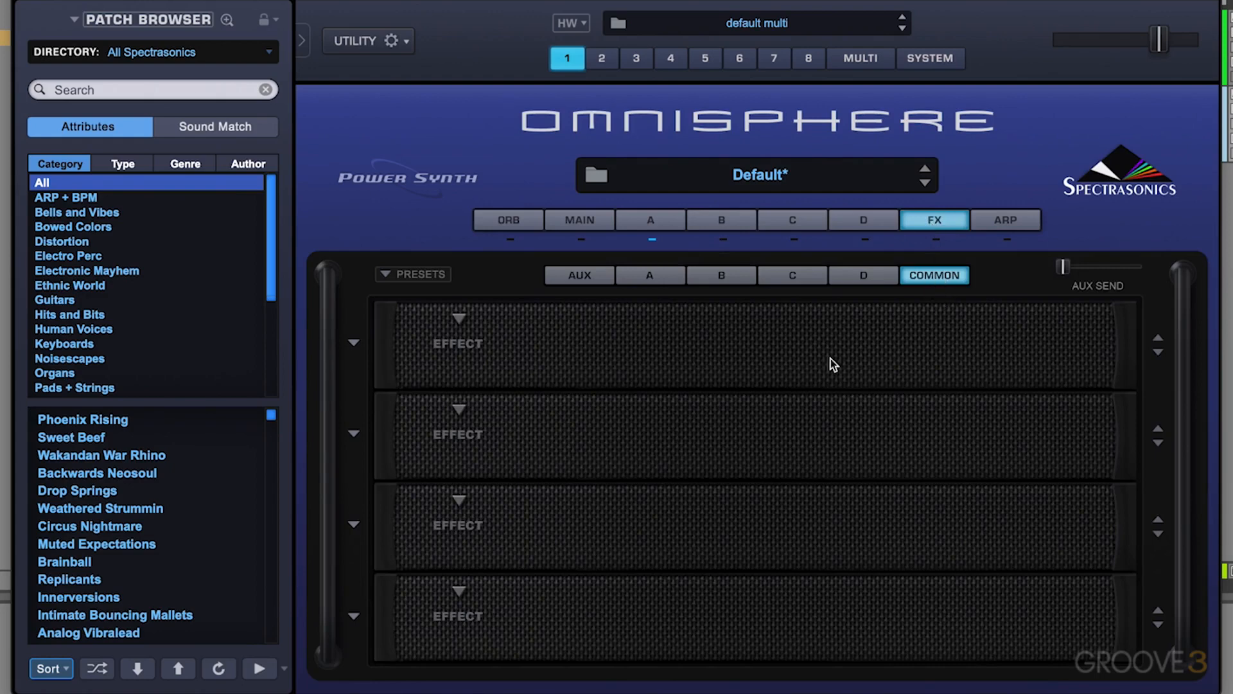
{"action": "left_click", "coordinate": [649, 278]}
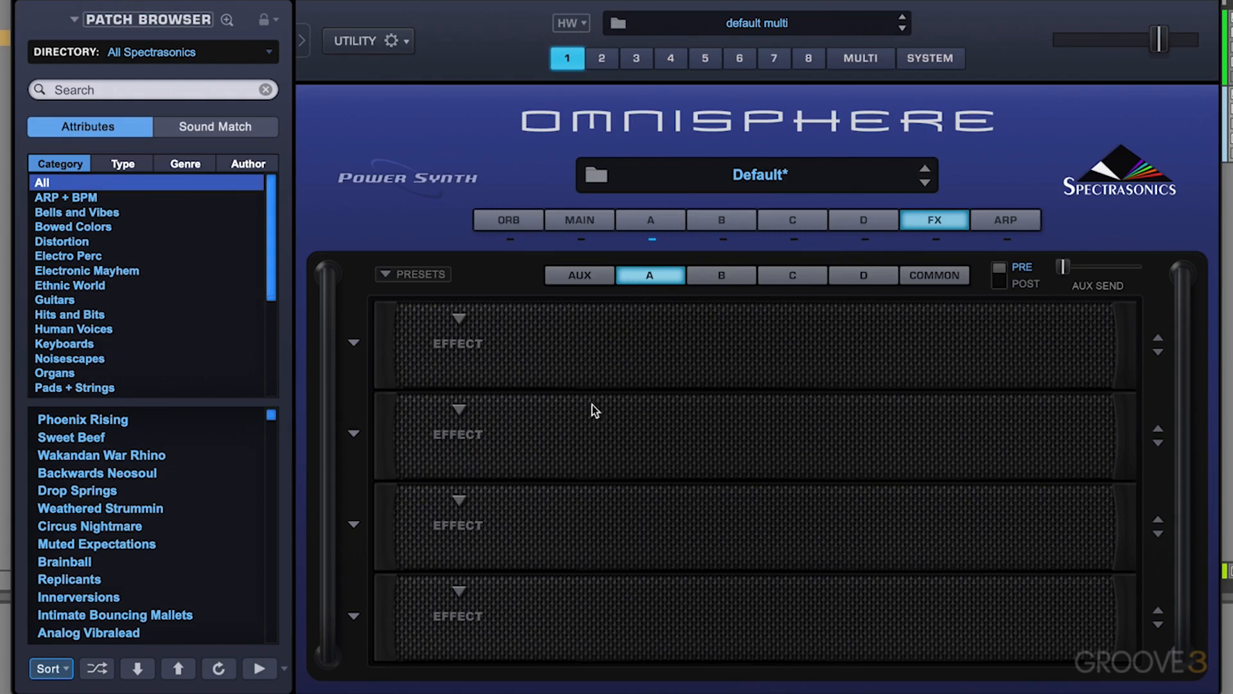
{"action": "left_click", "coordinate": [459, 318]}
{"action": "mouse_move", "coordinate": [483, 355]}
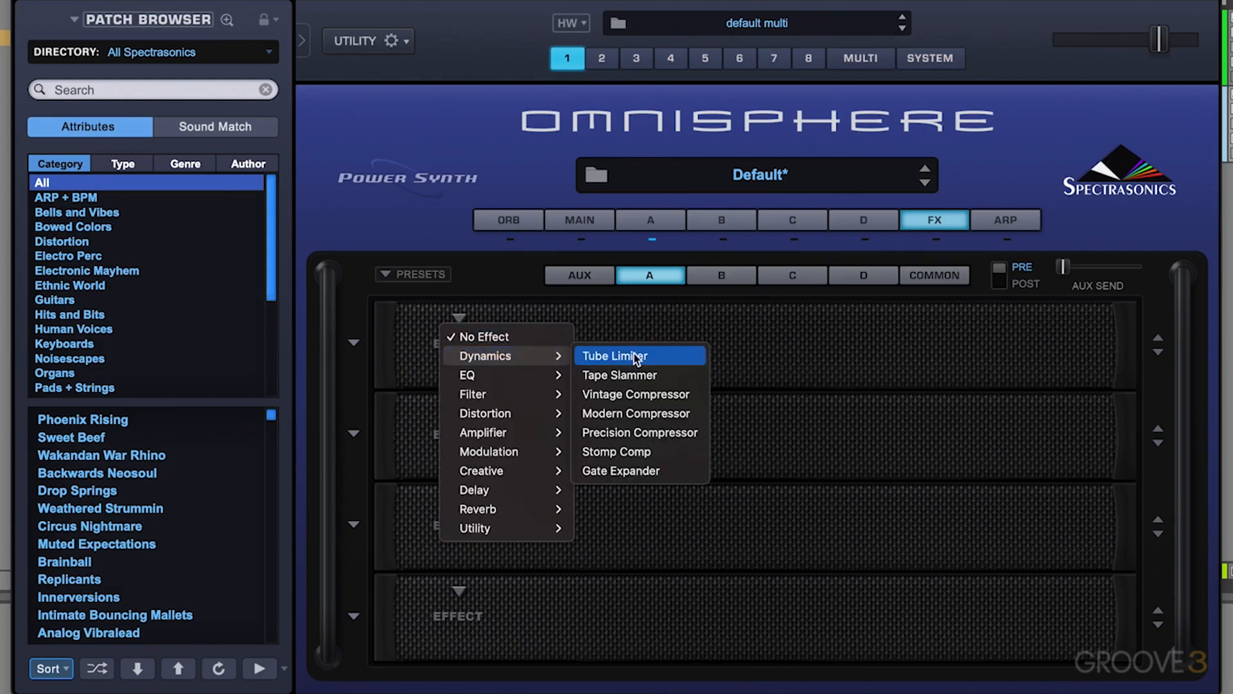
{"action": "left_click", "coordinate": [652, 414]}
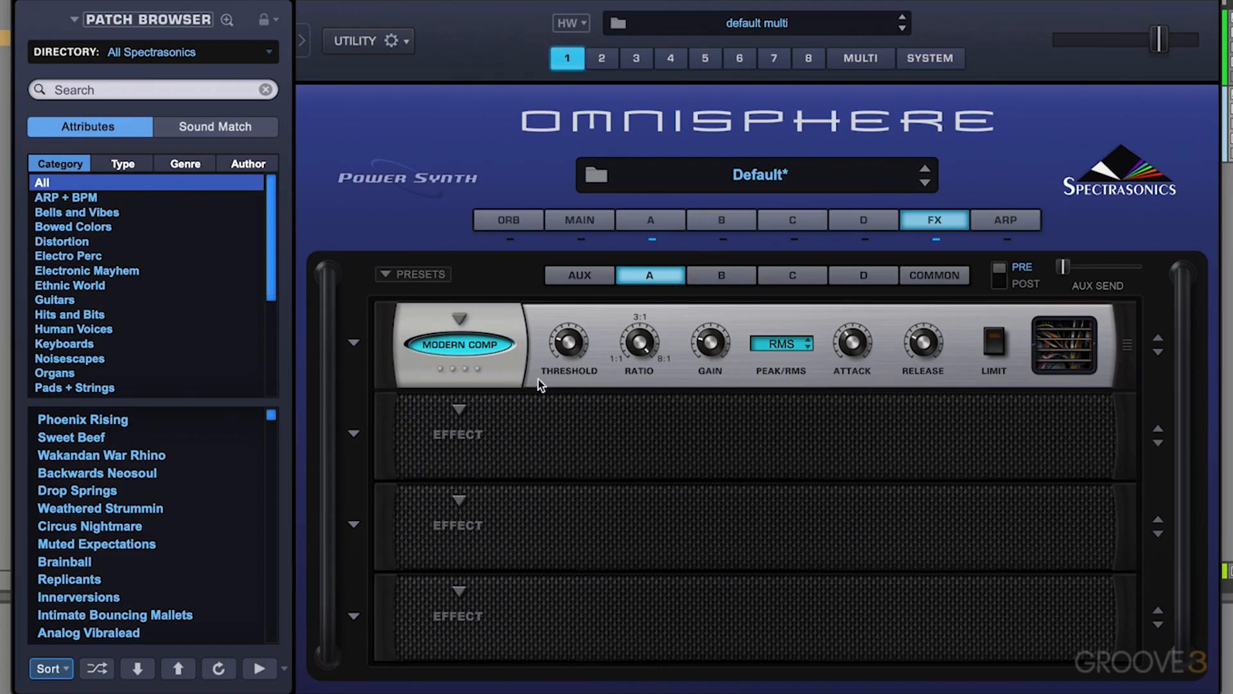
{"action": "left_click_drag", "start_coordinate": [714, 344], "coordinate": [716, 333]}
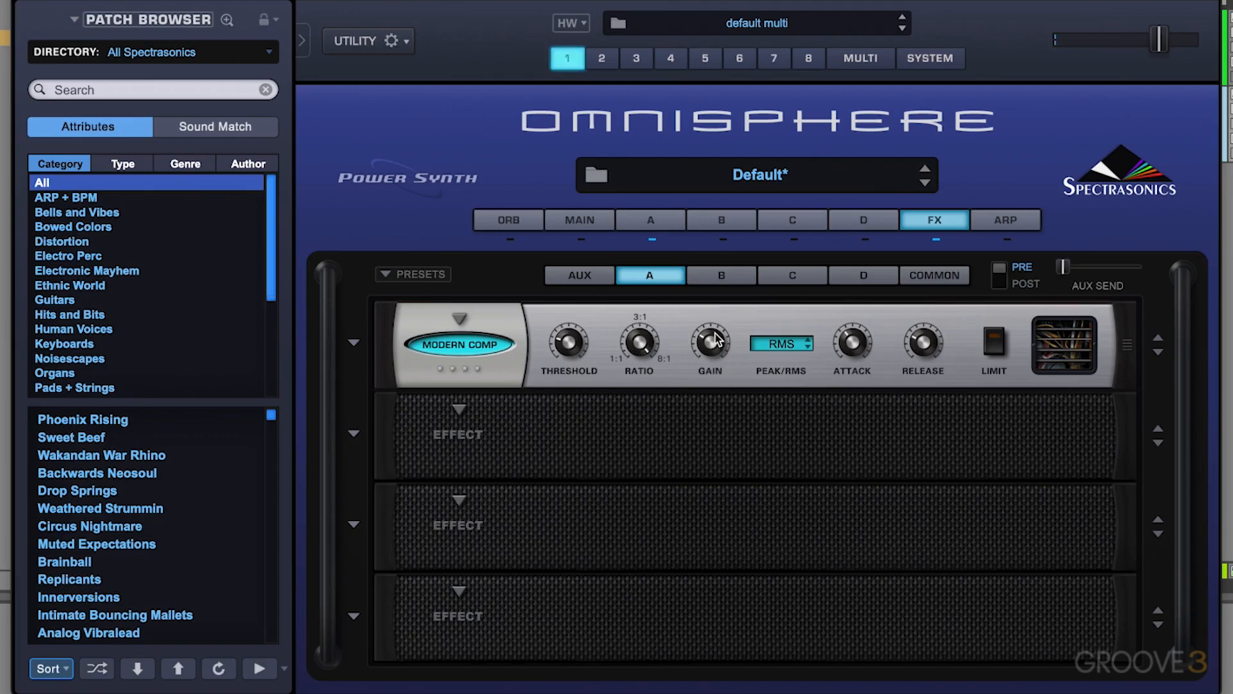
Compare layer A's sound with the Modern Compressor bypassed and active, leaving the effect on.
{"action": "left_click", "coordinate": [460, 347]}
{"action": "left_click", "coordinate": [460, 346]}
{"action": "left_click", "coordinate": [477, 351]}
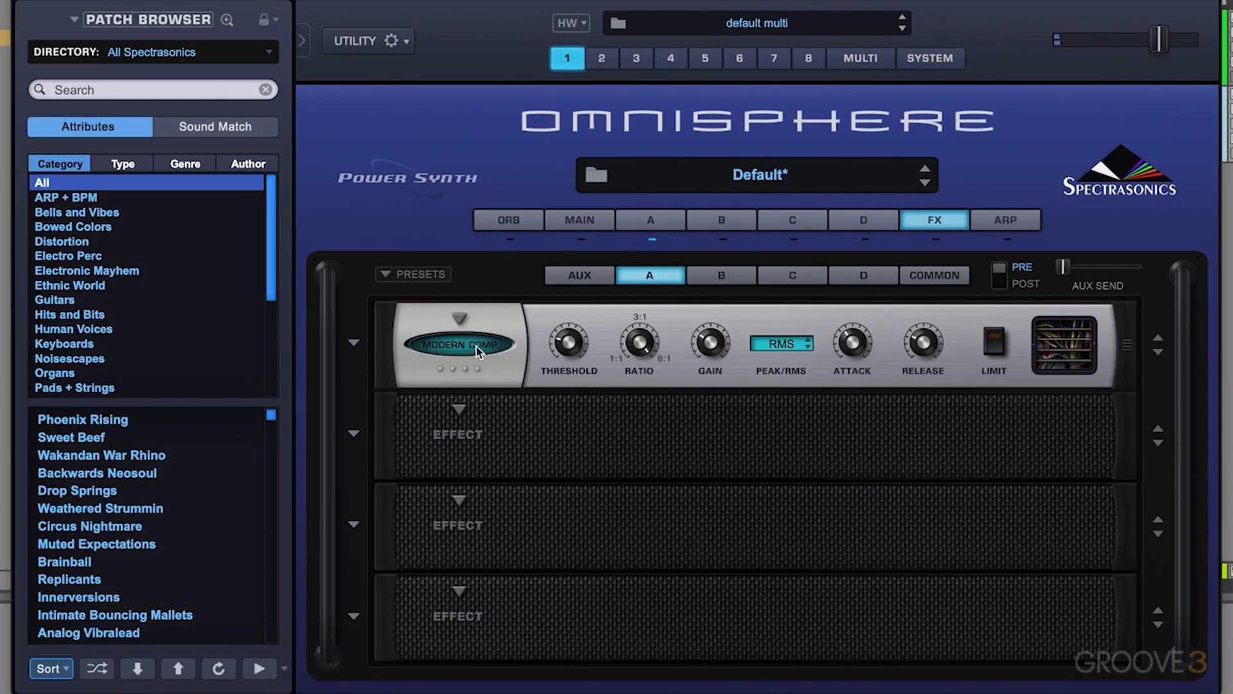
{"action": "left_click", "coordinate": [477, 351]}
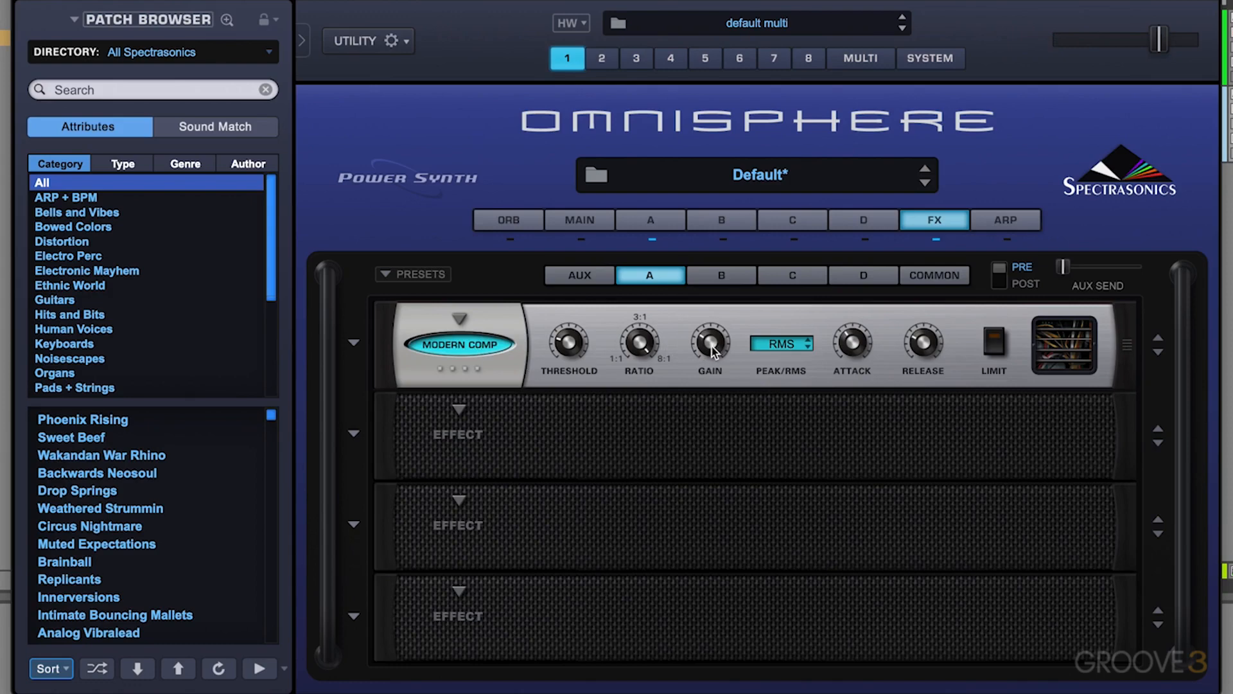
Insert an Analog Chorus in the second slot of layer A's effects rack and reduce its mix slightly.
{"action": "left_click", "coordinate": [459, 410]}
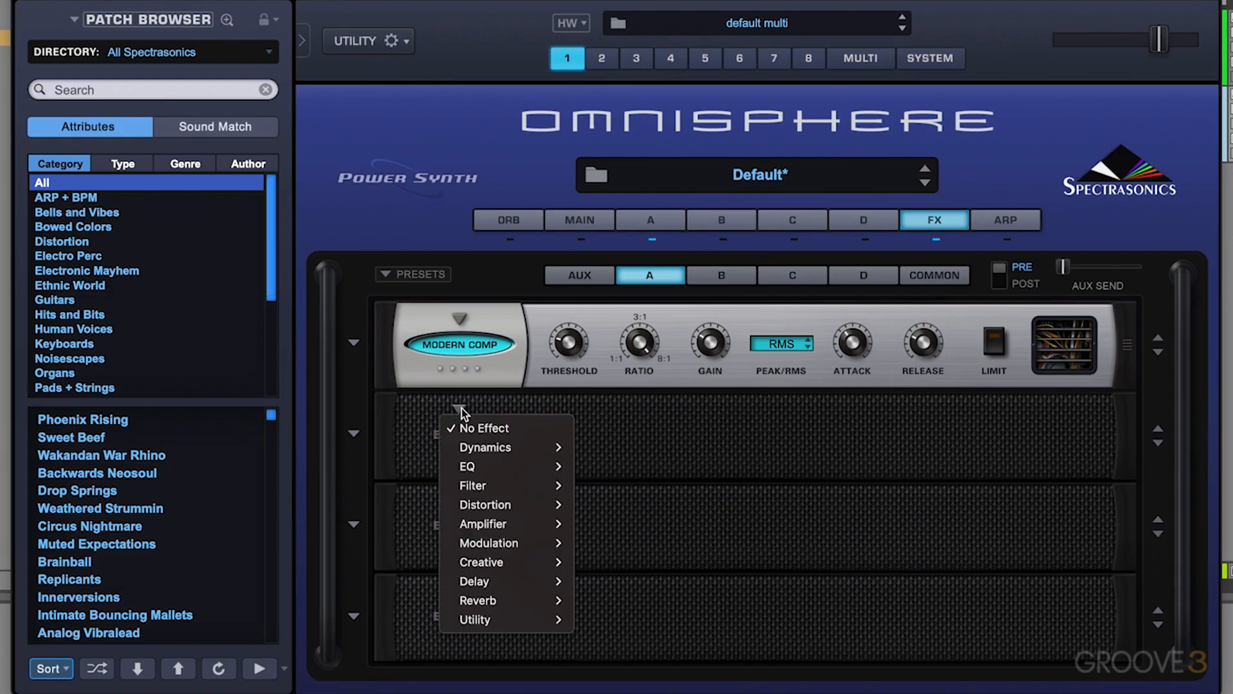
{"action": "mouse_move", "coordinate": [512, 542]}
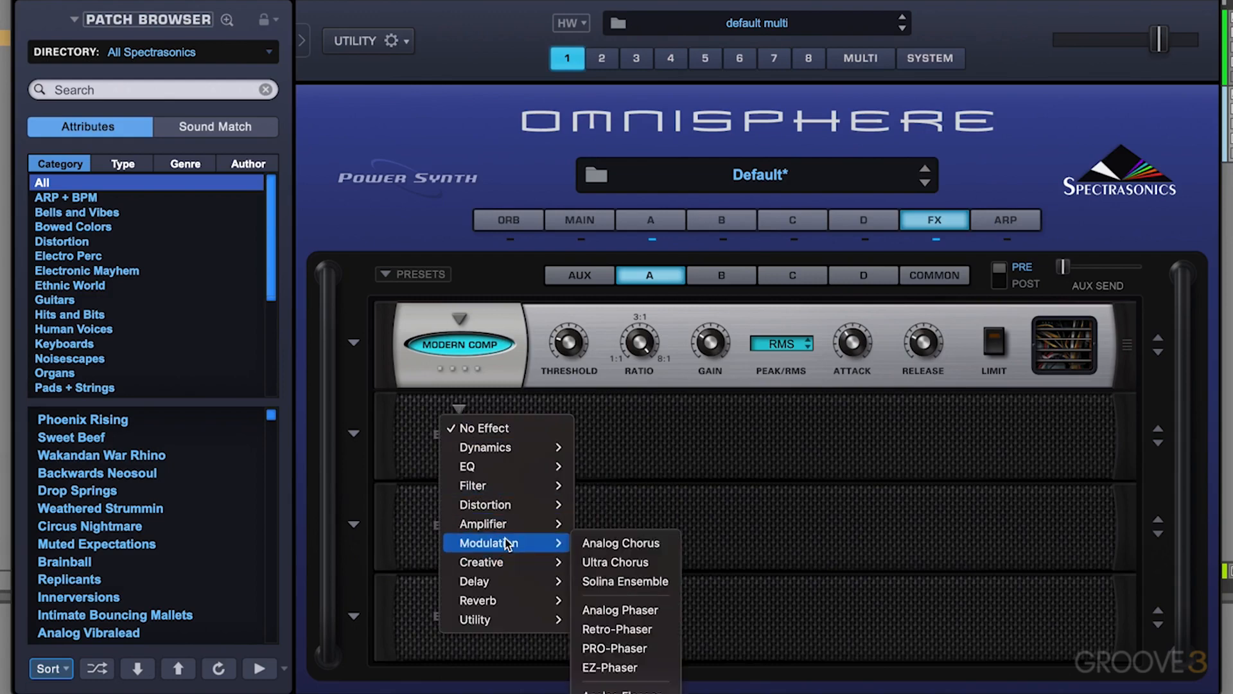
{"action": "left_click", "coordinate": [661, 549]}
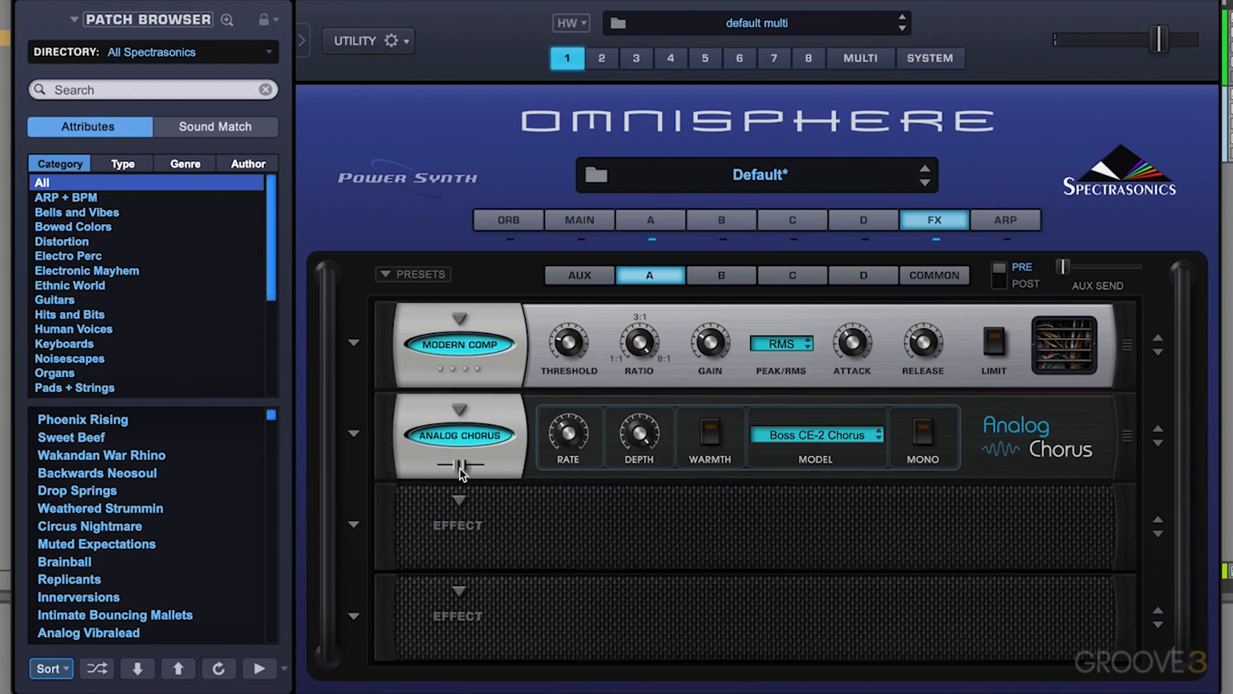
{"action": "left_click_drag", "start_coordinate": [459, 465], "coordinate": [447, 470]}
Insert a Parametric 3-Band EQ in layer A's third effects slot, lowering the mid frequency and cutting the mid gain.
{"action": "left_click", "coordinate": [459, 501]}
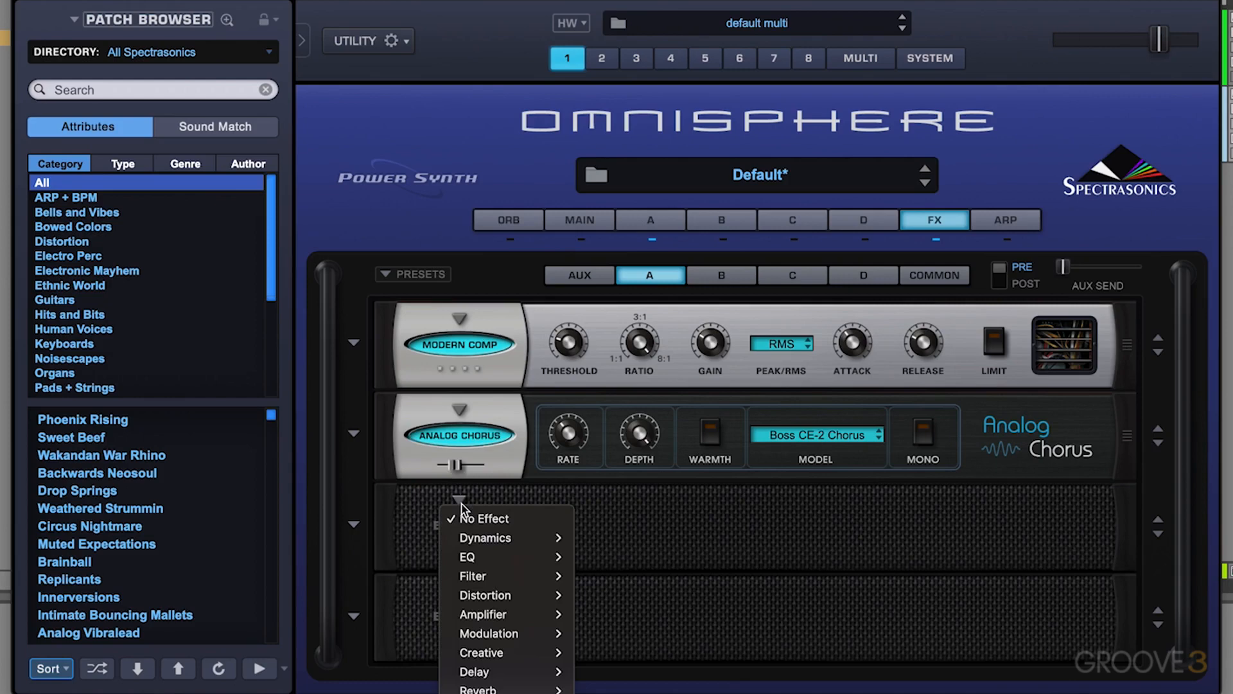
{"action": "mouse_move", "coordinate": [504, 556]}
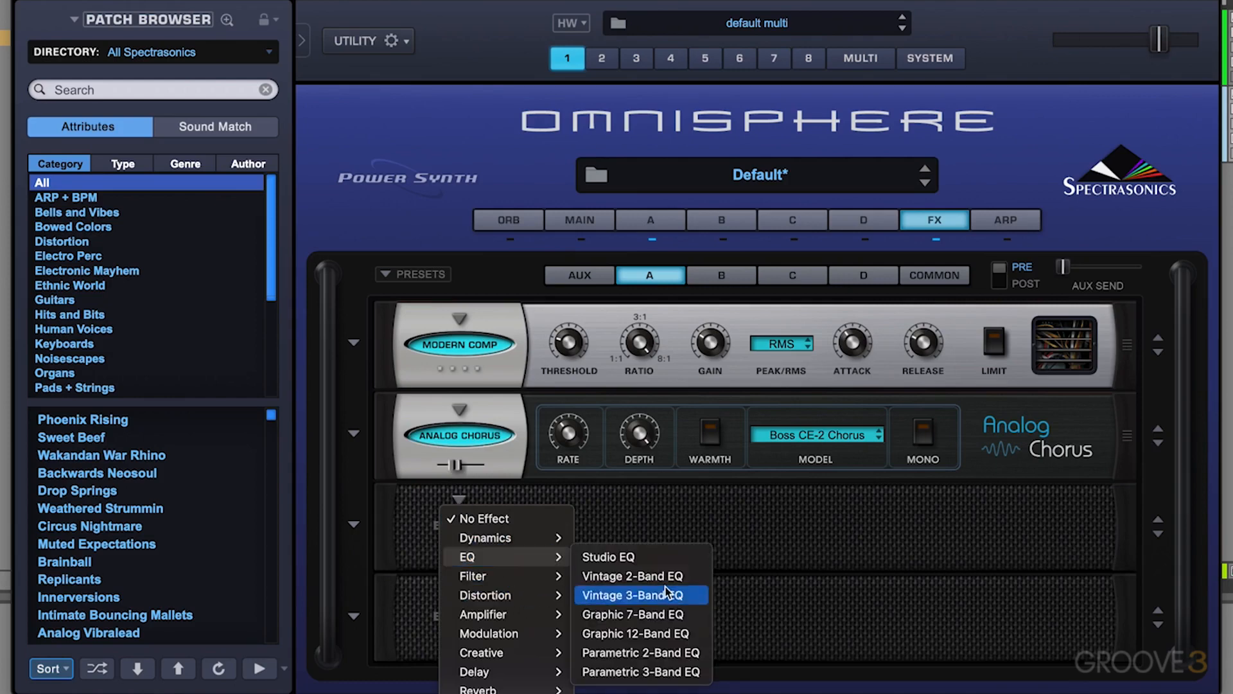
{"action": "left_click", "coordinate": [656, 673]}
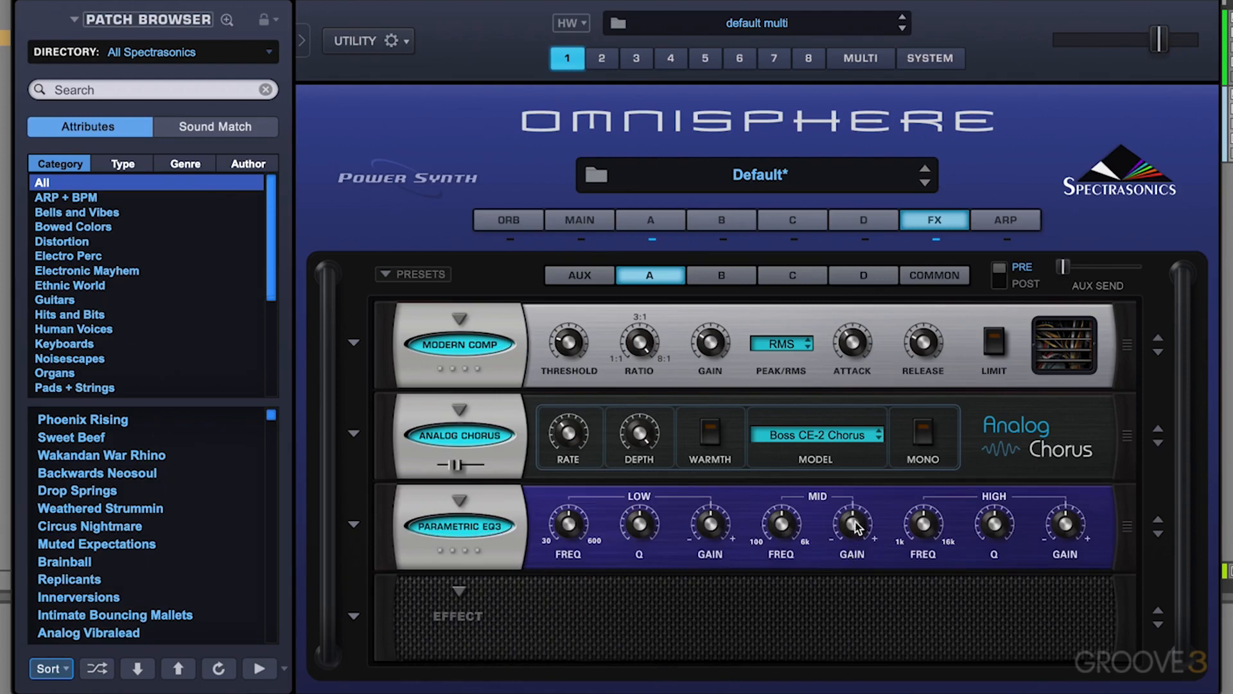
{"action": "left_click_drag", "start_coordinate": [858, 524], "coordinate": [858, 545]}
{"action": "left_click_drag", "start_coordinate": [786, 527], "coordinate": [781, 642]}
{"action": "mouse_move", "coordinate": [850, 526]}
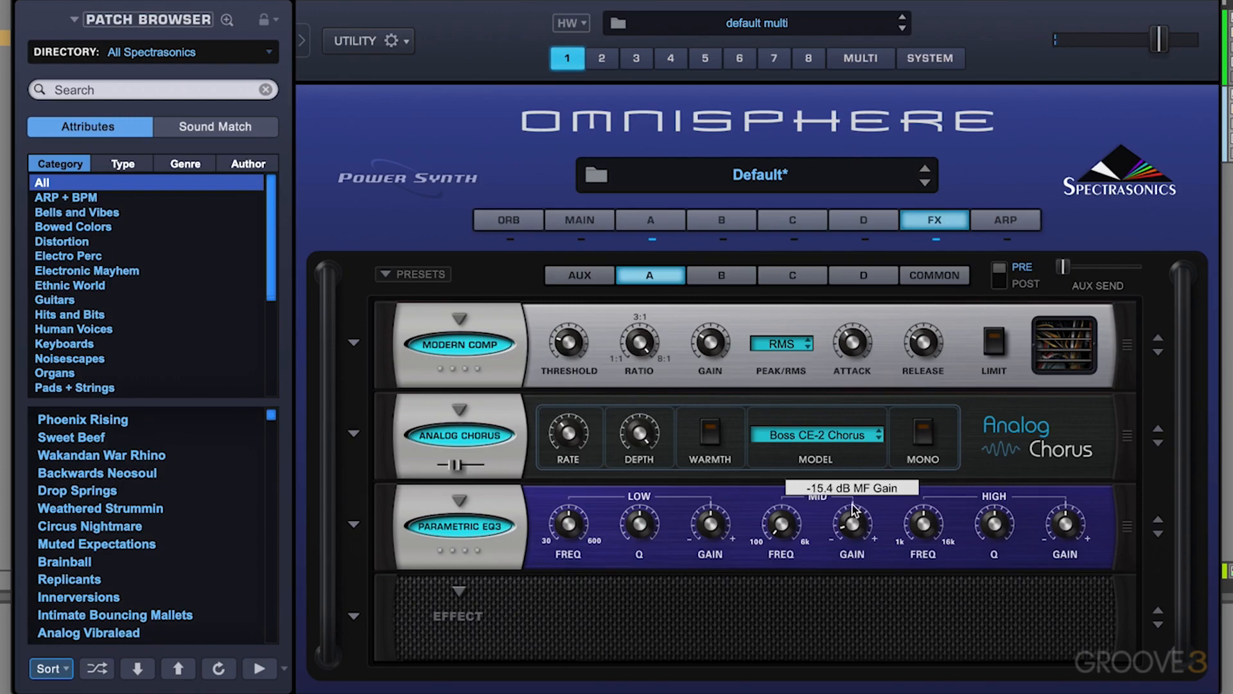
{"action": "left_click_drag", "start_coordinate": [853, 504], "coordinate": [856, 480]}
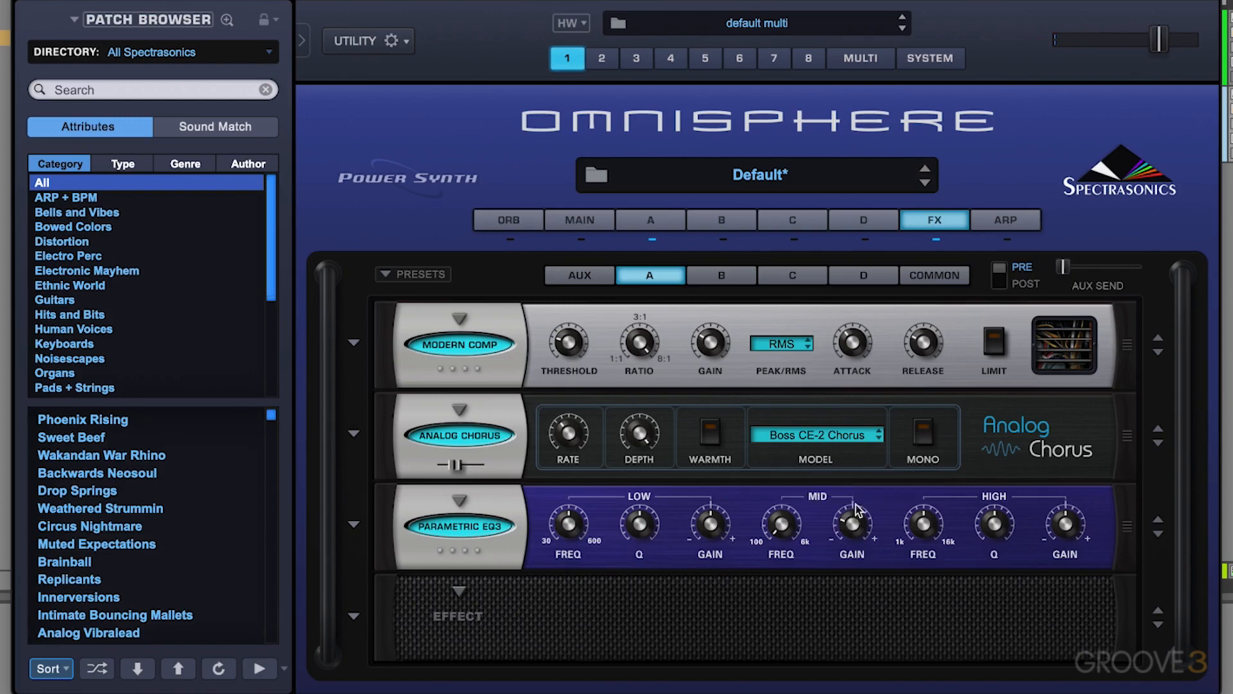
Compare layer A's sound with the Parametric EQ bypassed and active, leaving the effect on.
{"action": "left_click", "coordinate": [460, 526]}
{"action": "left_click", "coordinate": [460, 527]}
{"action": "left_click", "coordinate": [460, 527]}
{"action": "left_click", "coordinate": [460, 527]}
Set layer B's oscillator to sample mode, mute layer A and enable layer B.
{"action": "left_click", "coordinate": [725, 220]}
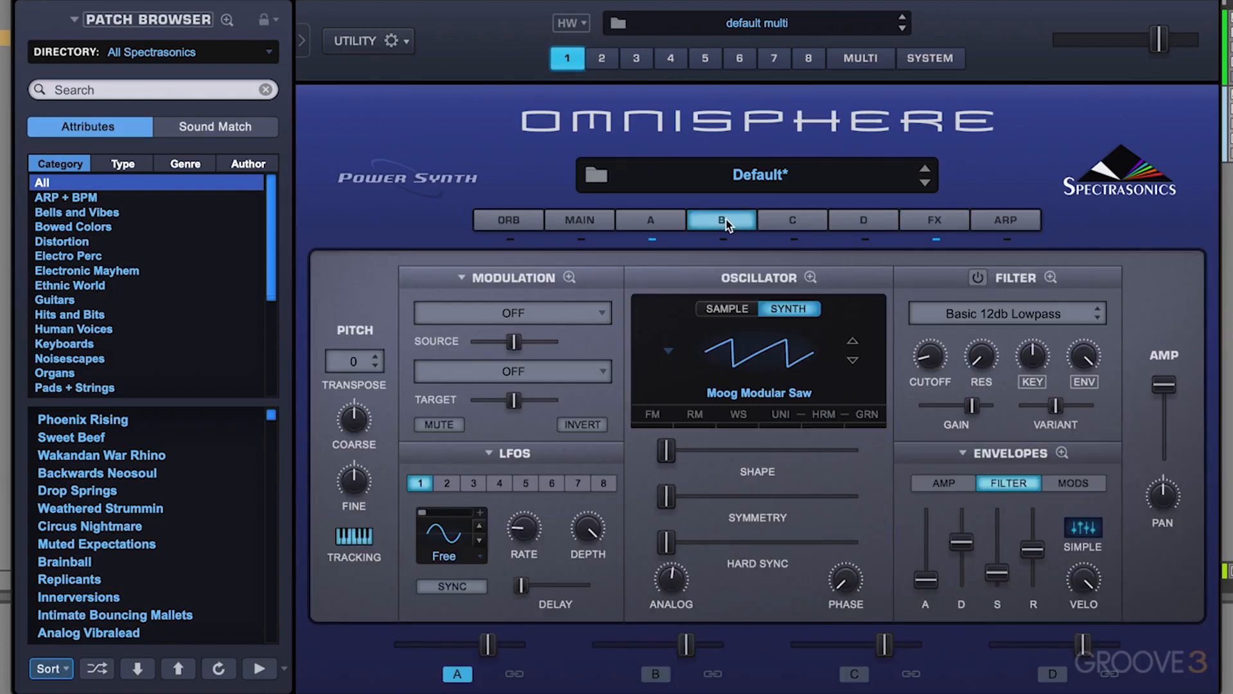
{"action": "left_click", "coordinate": [734, 309]}
{"action": "left_click", "coordinate": [652, 239]}
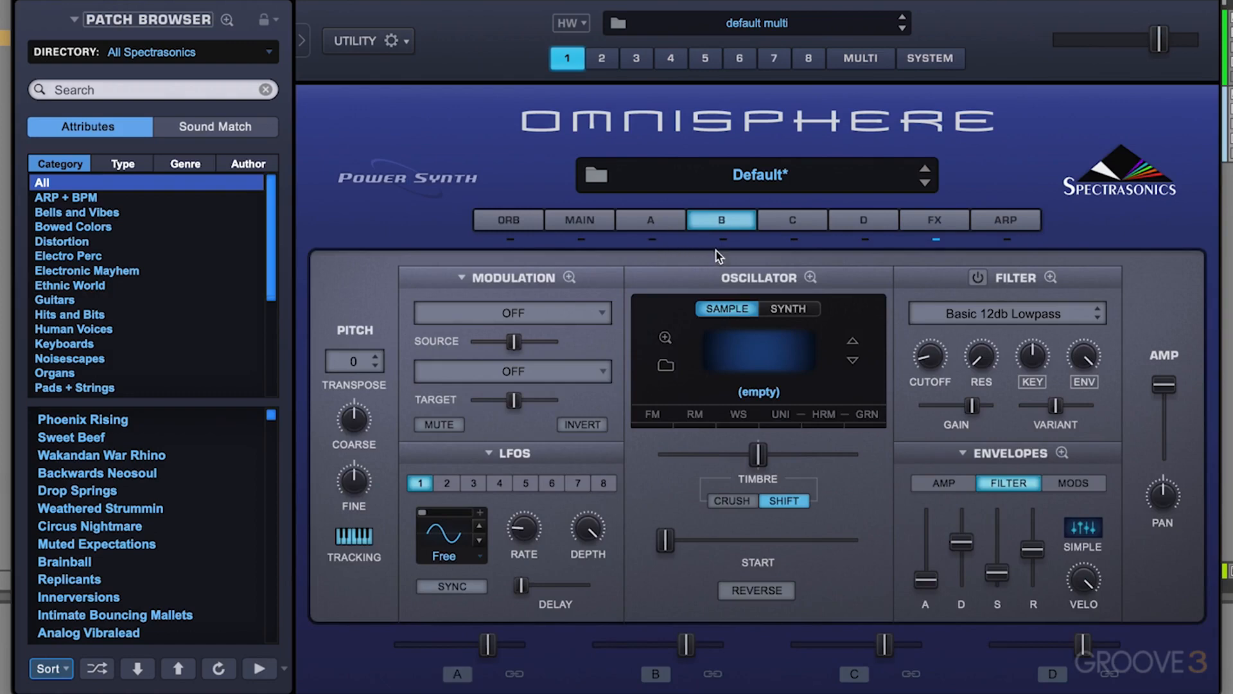
{"action": "left_click", "coordinate": [722, 240]}
Find the Pool of Skin soundsource within the Apps + Code type and load it into layer B.
{"action": "left_click", "coordinate": [758, 364]}
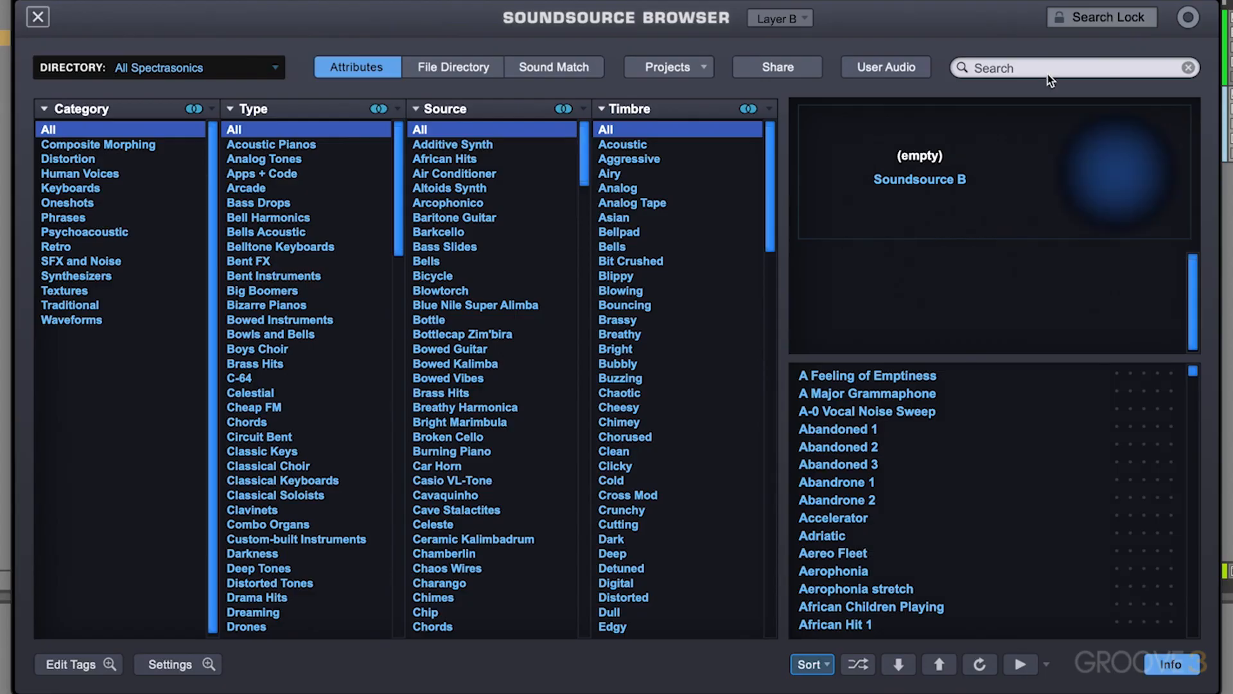
{"action": "left_click", "coordinate": [304, 170]}
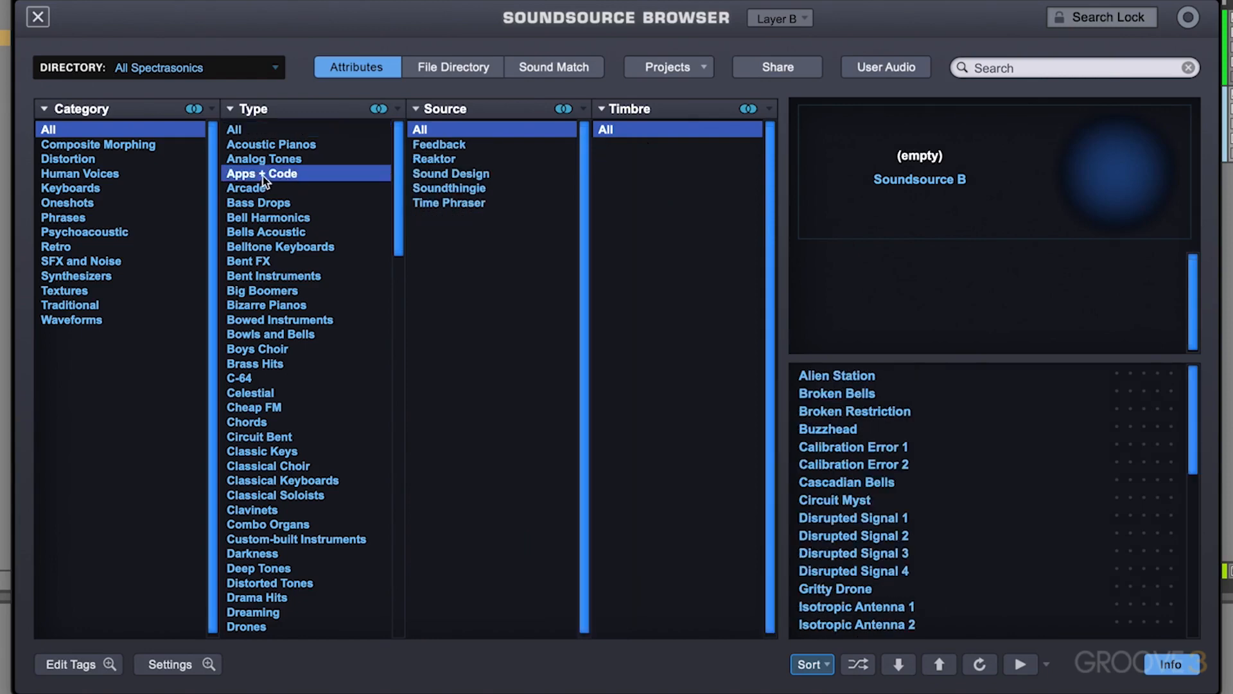
{"action": "left_click", "coordinate": [1011, 67]}
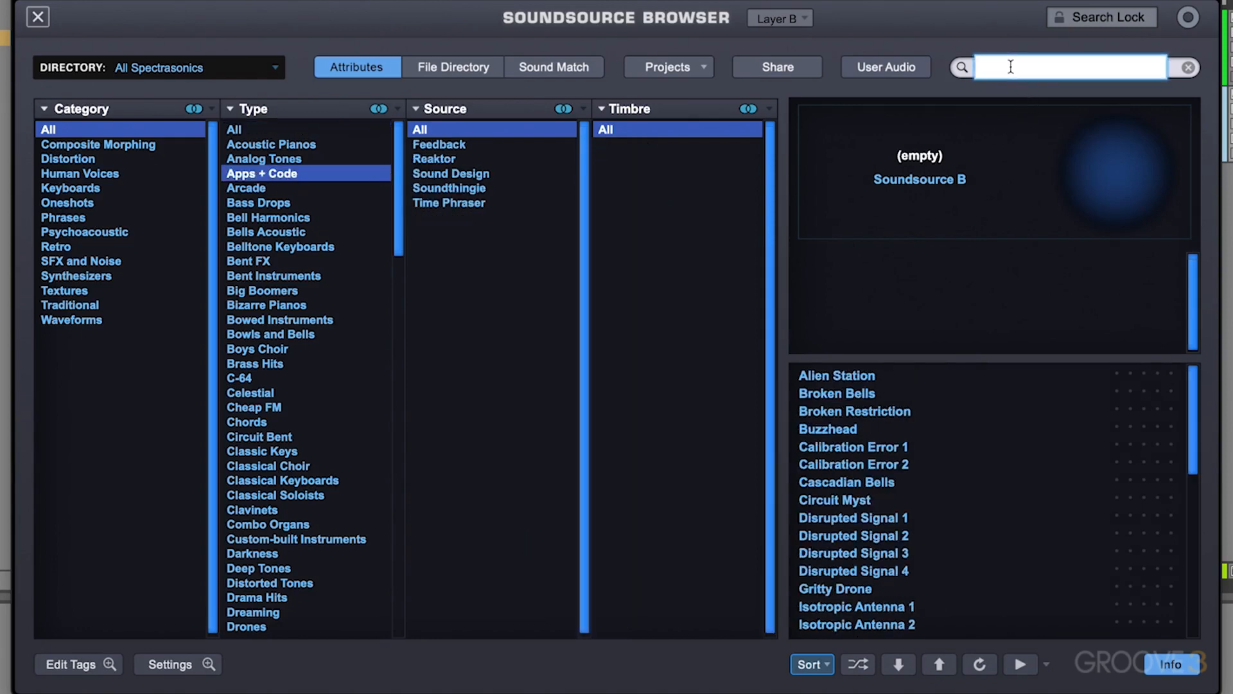
{"action": "type", "text": "Pool of skin"}
{"action": "key", "text": "Return"}
{"action": "left_click", "coordinate": [863, 378]}
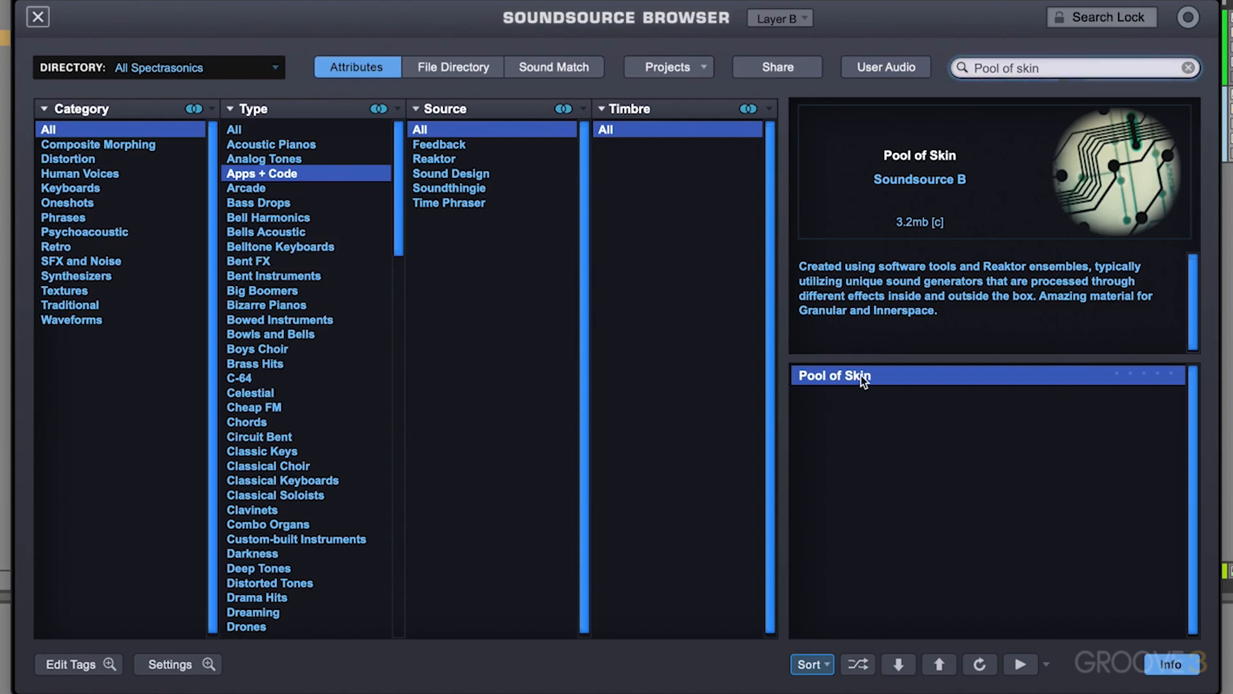
{"action": "left_click", "coordinate": [31, 20]}
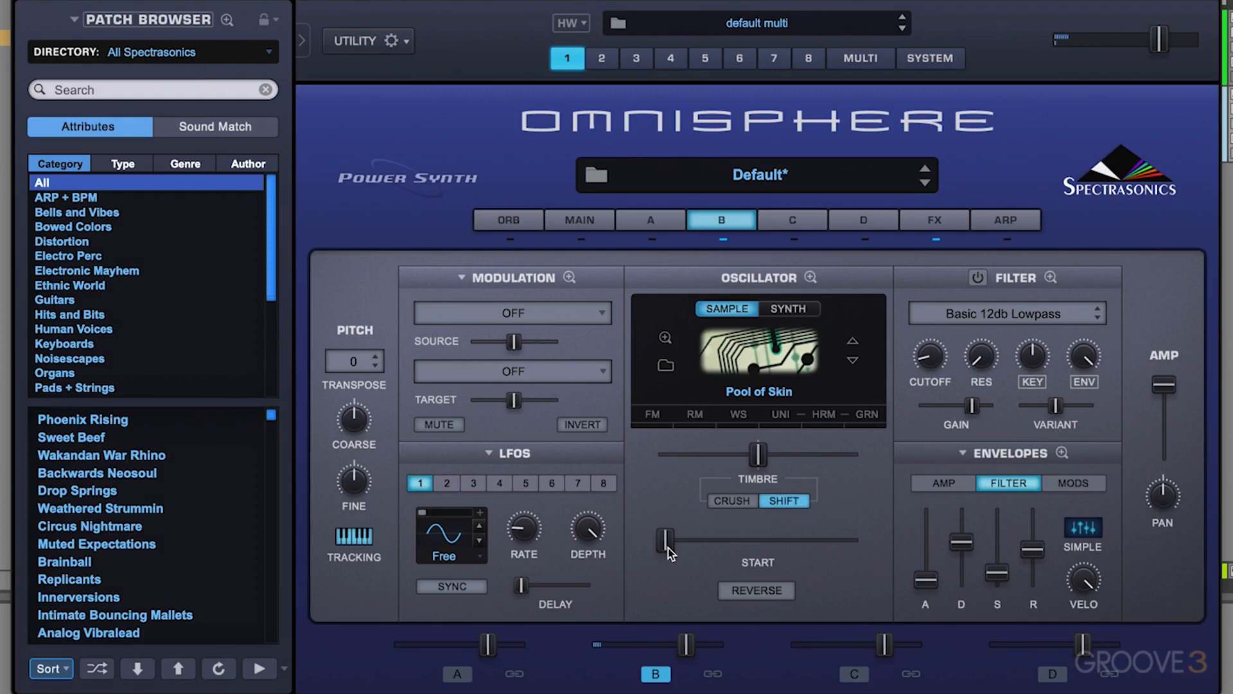
Set layer B's sample start to maximum and shorten the decay and release of its filter envelope slightly.
{"action": "left_click_drag", "start_coordinate": [668, 548], "coordinate": [995, 566]}
{"action": "left_click_drag", "start_coordinate": [854, 535], "coordinate": [324, 517]}
{"action": "left_click_drag", "start_coordinate": [657, 541], "coordinate": [853, 541]}
{"action": "left_click_drag", "start_coordinate": [1029, 547], "coordinate": [970, 559]}
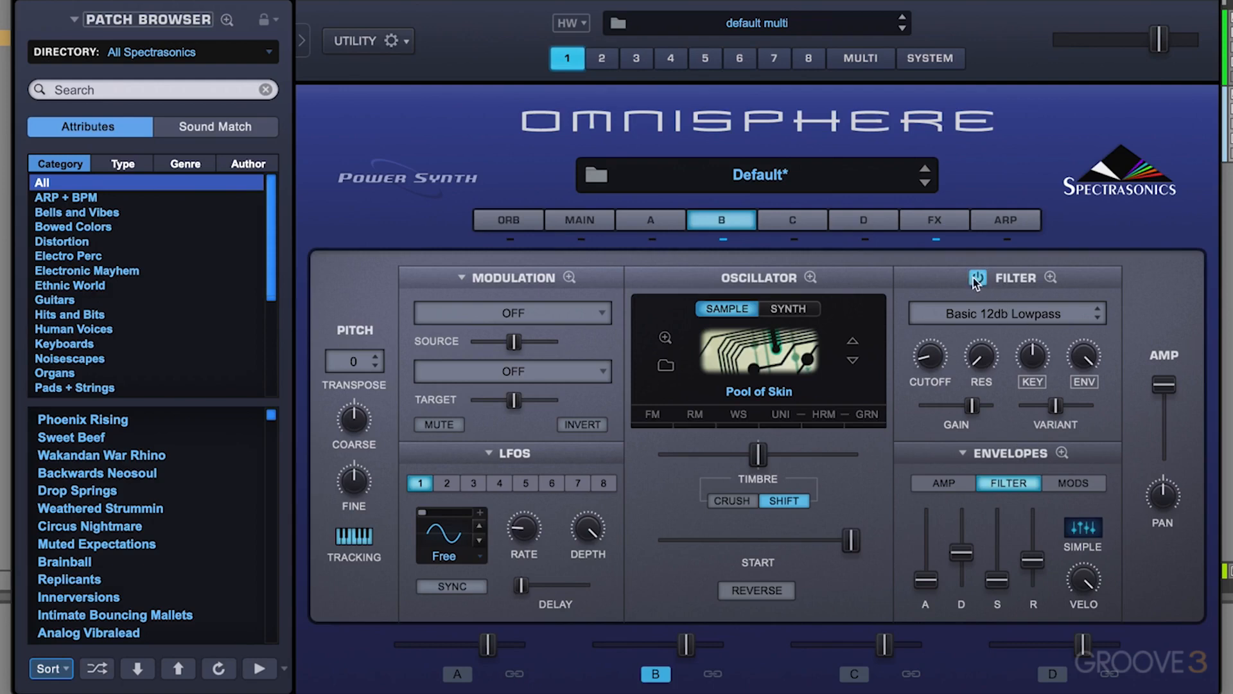
Change layer B's filter type to the HPF Juicy 48dB highpass.
{"action": "left_click", "coordinate": [1027, 313]}
{"action": "mouse_move", "coordinate": [1031, 328]}
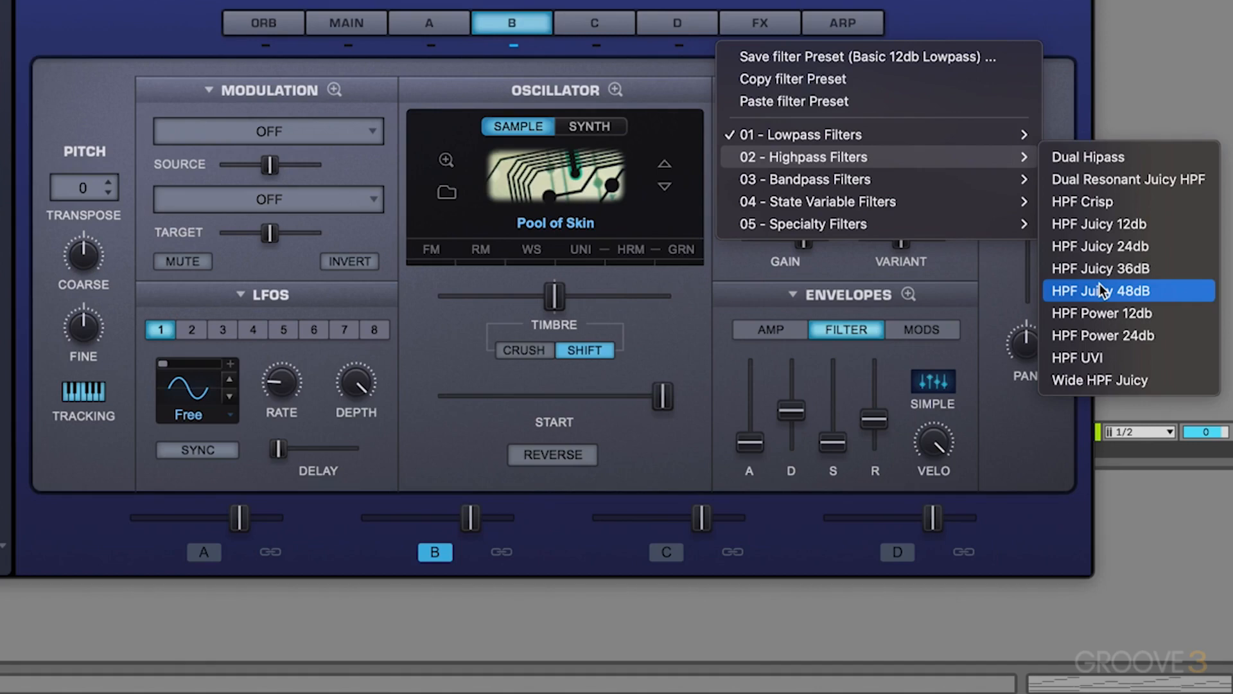
{"action": "left_click", "coordinate": [1145, 295]}
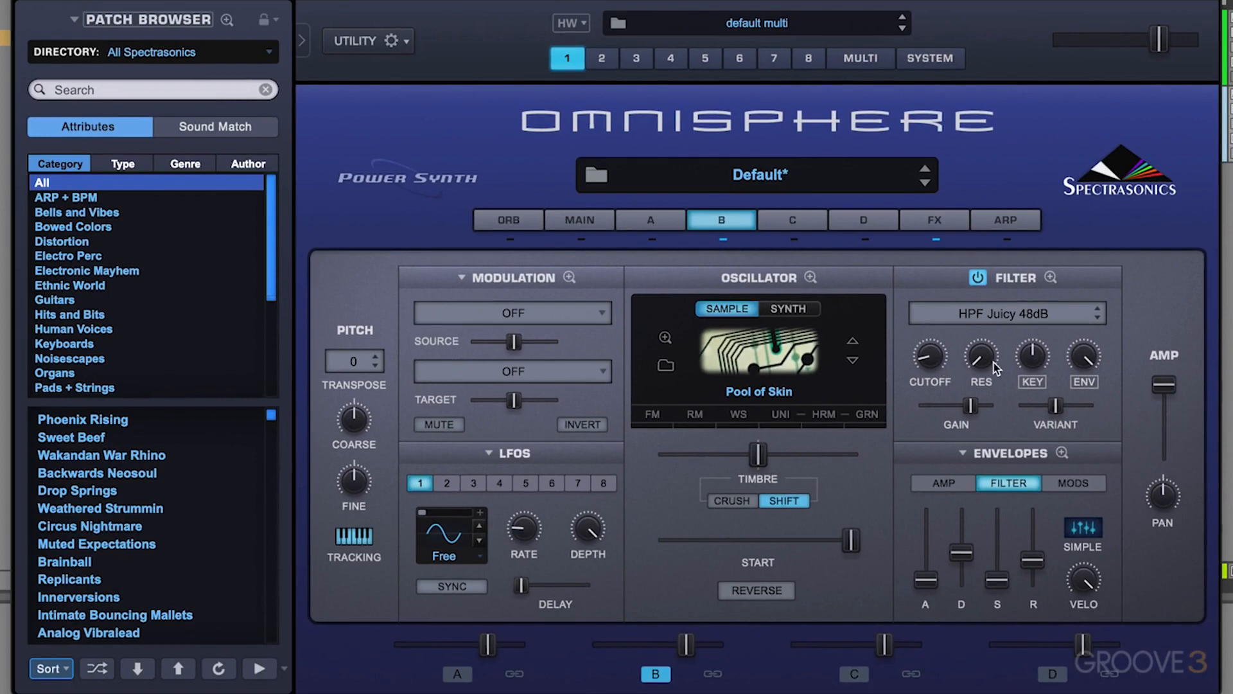
Set layer B's filter key tracking and envelope amount to minimum, then raise its gain to maximum and its cutoff slightly.
{"action": "left_click_drag", "start_coordinate": [1031, 356], "coordinate": [983, 602]}
{"action": "left_click_drag", "start_coordinate": [1089, 358], "coordinate": [990, 601]}
{"action": "left_click_drag", "start_coordinate": [970, 405], "coordinate": [1000, 408]}
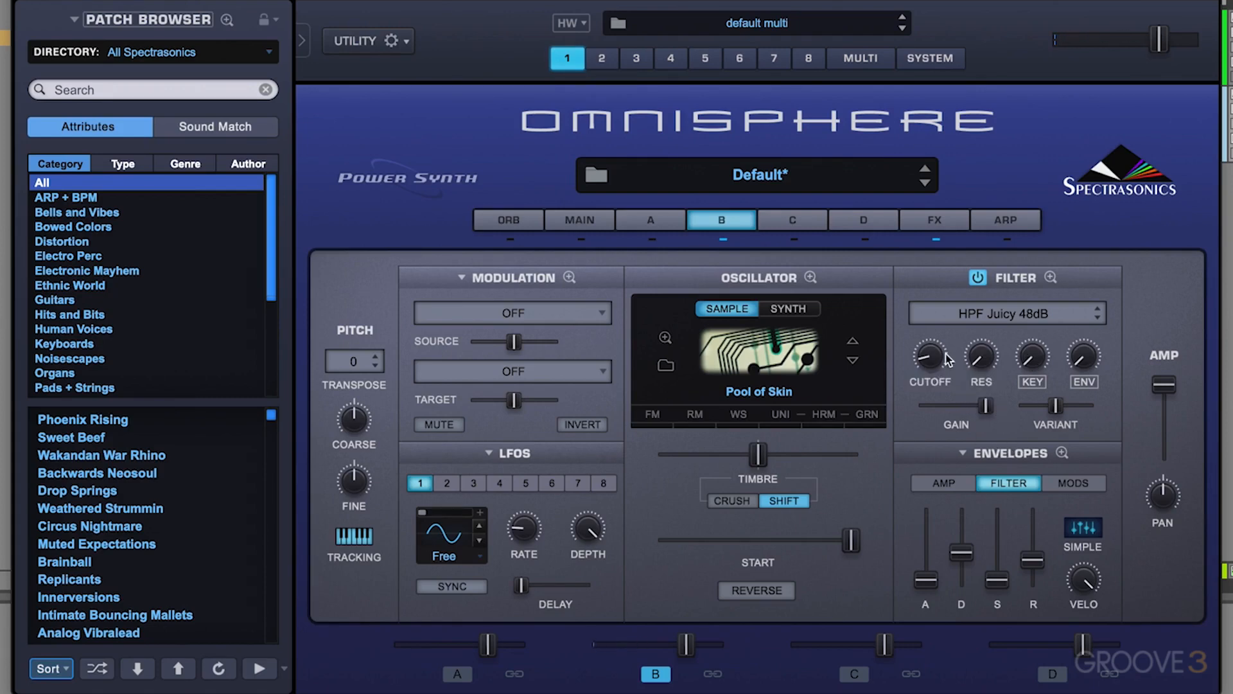
{"action": "left_click_drag", "start_coordinate": [943, 355], "coordinate": [933, 337]}
Lower the main output level and layer B's amp level, and enable layer A alongside layer B.
{"action": "left_click_drag", "start_coordinate": [1165, 42], "coordinate": [1146, 42]}
{"action": "left_click_drag", "start_coordinate": [1172, 386], "coordinate": [1176, 406]}
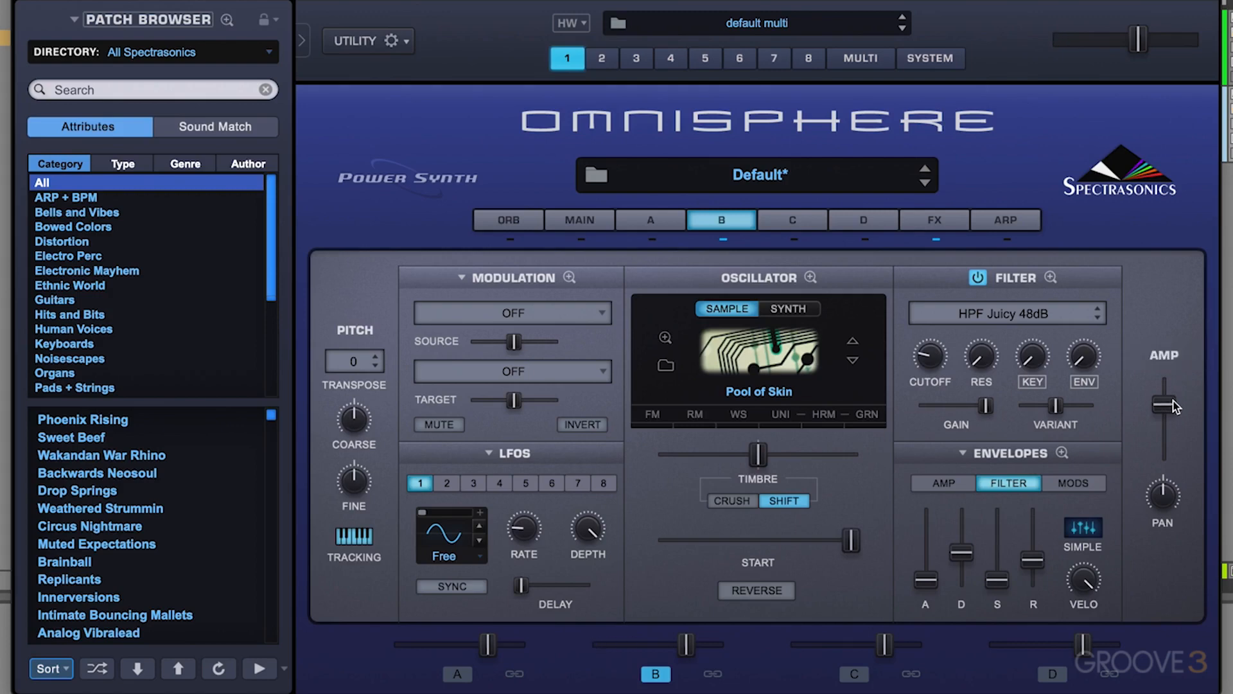
{"action": "left_click", "coordinate": [657, 222]}
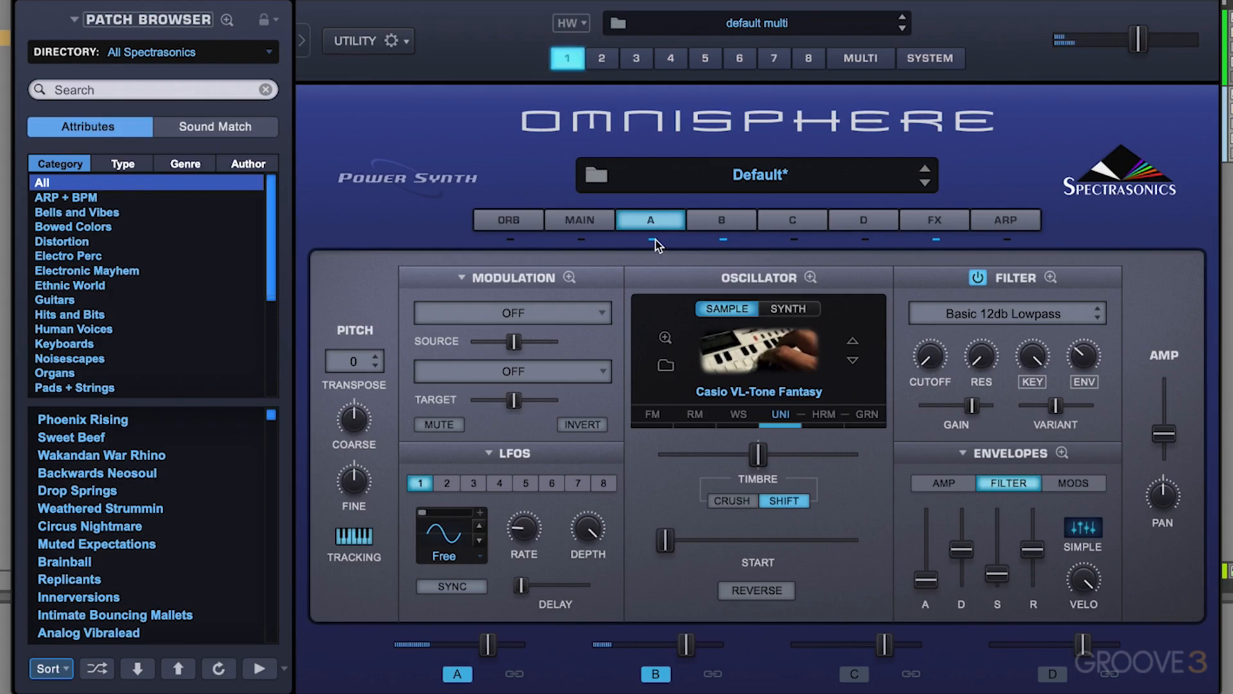
{"action": "left_click", "coordinate": [722, 220]}
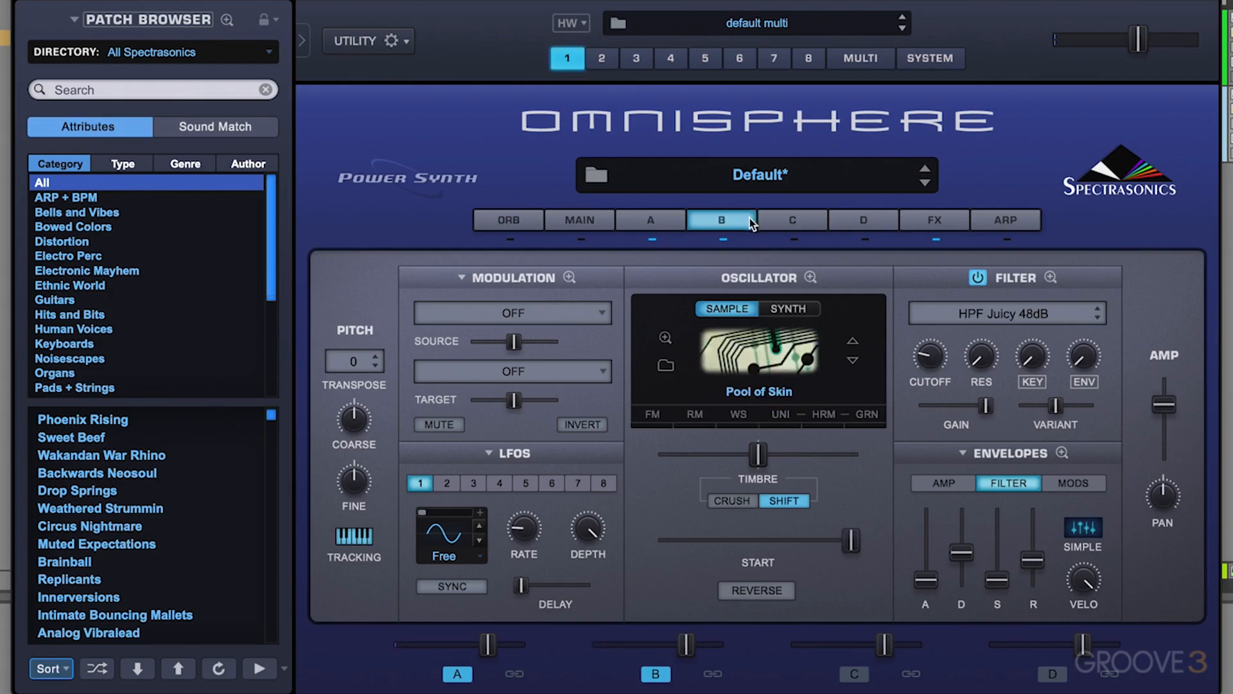
Compare the layered sound with layer B's filter bypassed and active, leaving the filter on.
{"action": "left_click", "coordinate": [977, 280]}
{"action": "left_click", "coordinate": [978, 279]}
{"action": "left_click", "coordinate": [978, 279]}
{"action": "left_click", "coordinate": [977, 278]}
Insert a Studio EQ in the first slot of the common effects rack.
{"action": "left_click", "coordinate": [938, 224]}
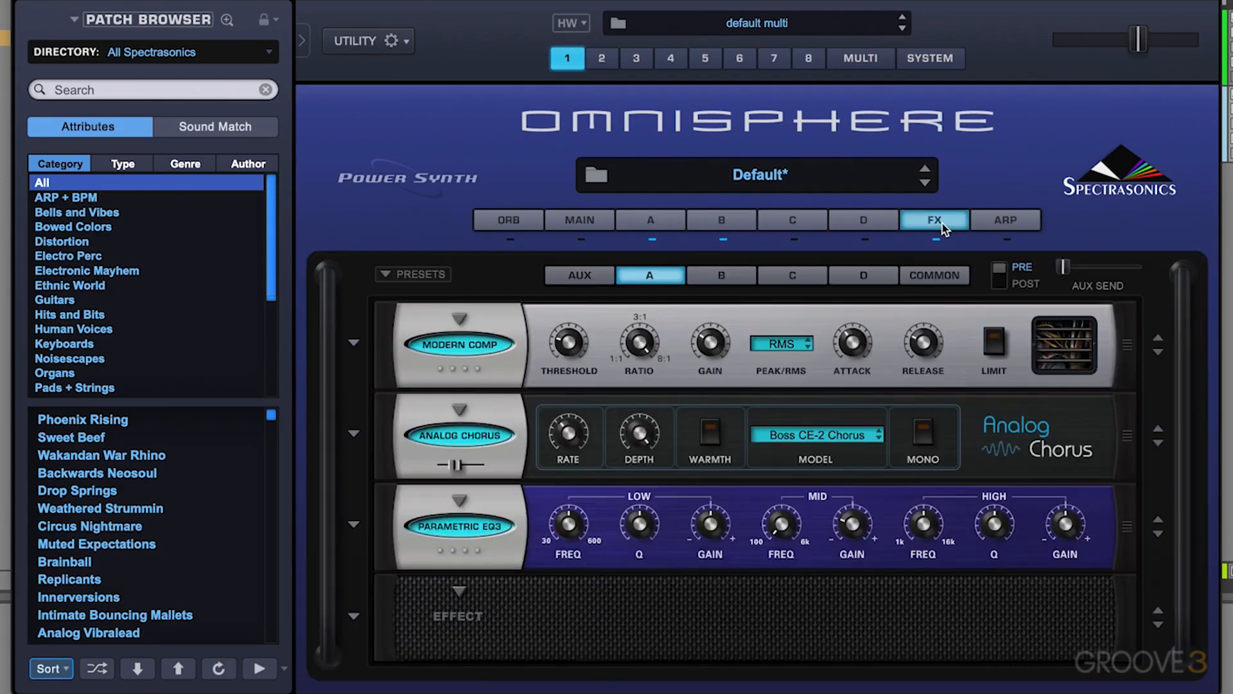
{"action": "left_click", "coordinate": [943, 276]}
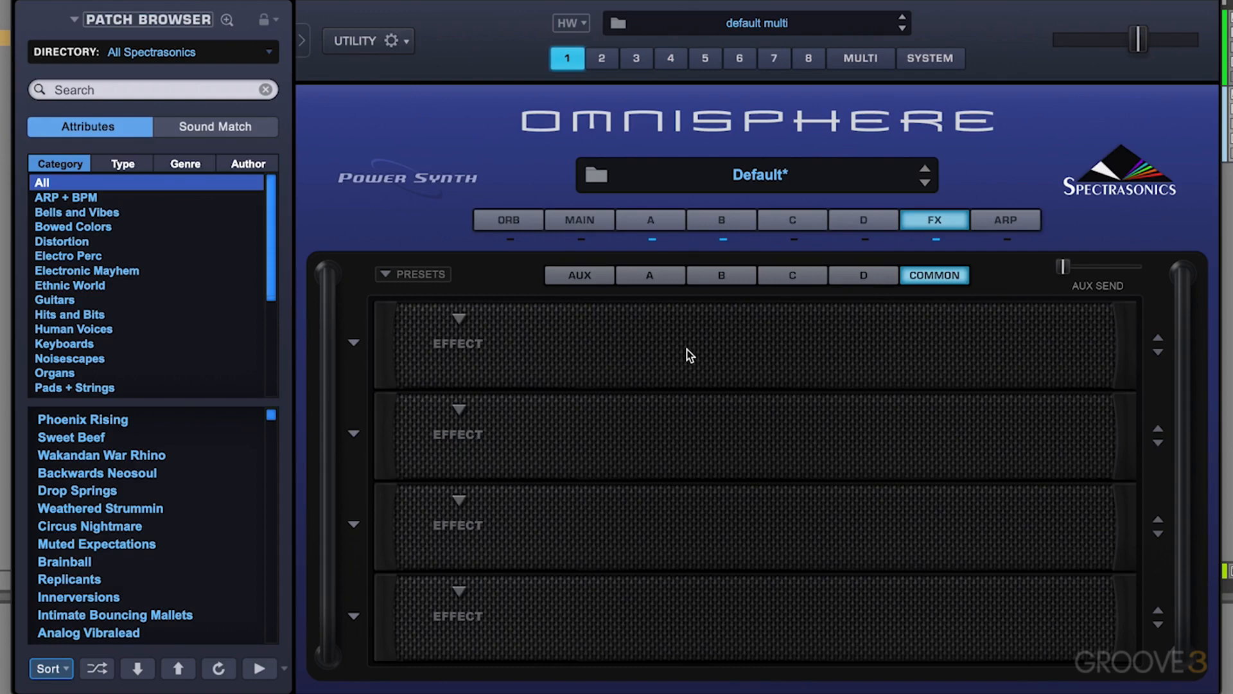
{"action": "left_click", "coordinate": [458, 318]}
{"action": "mouse_move", "coordinate": [488, 363]}
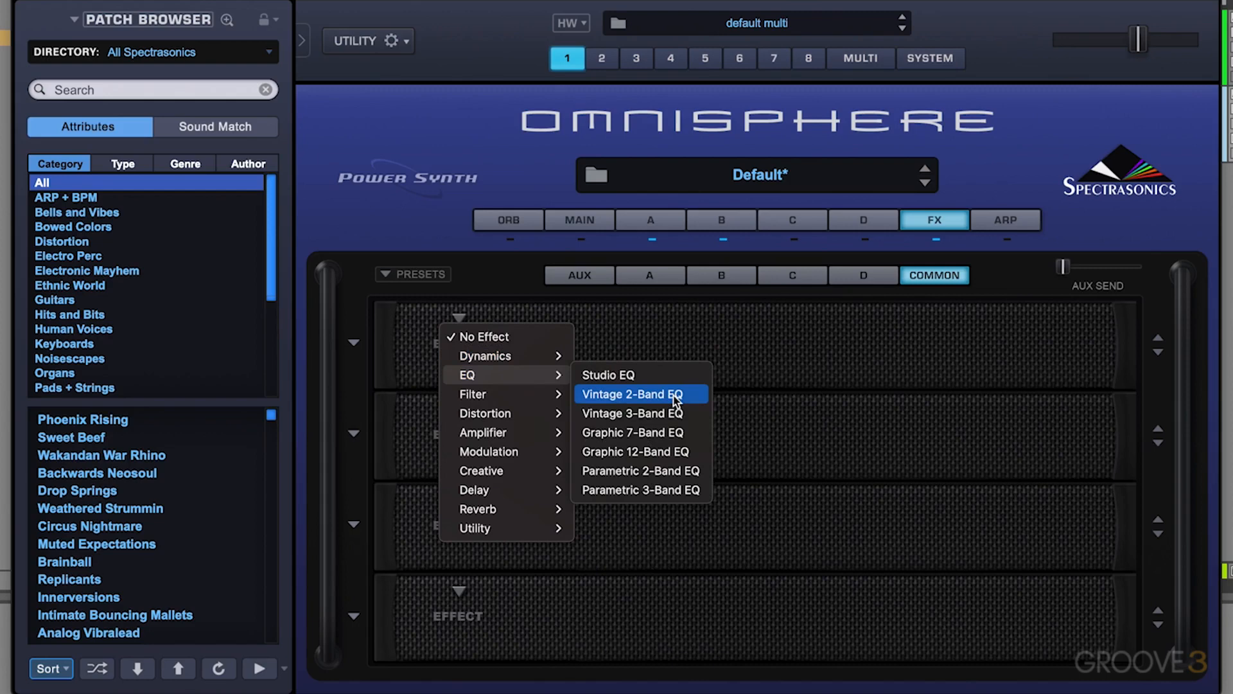
{"action": "left_click", "coordinate": [629, 374]}
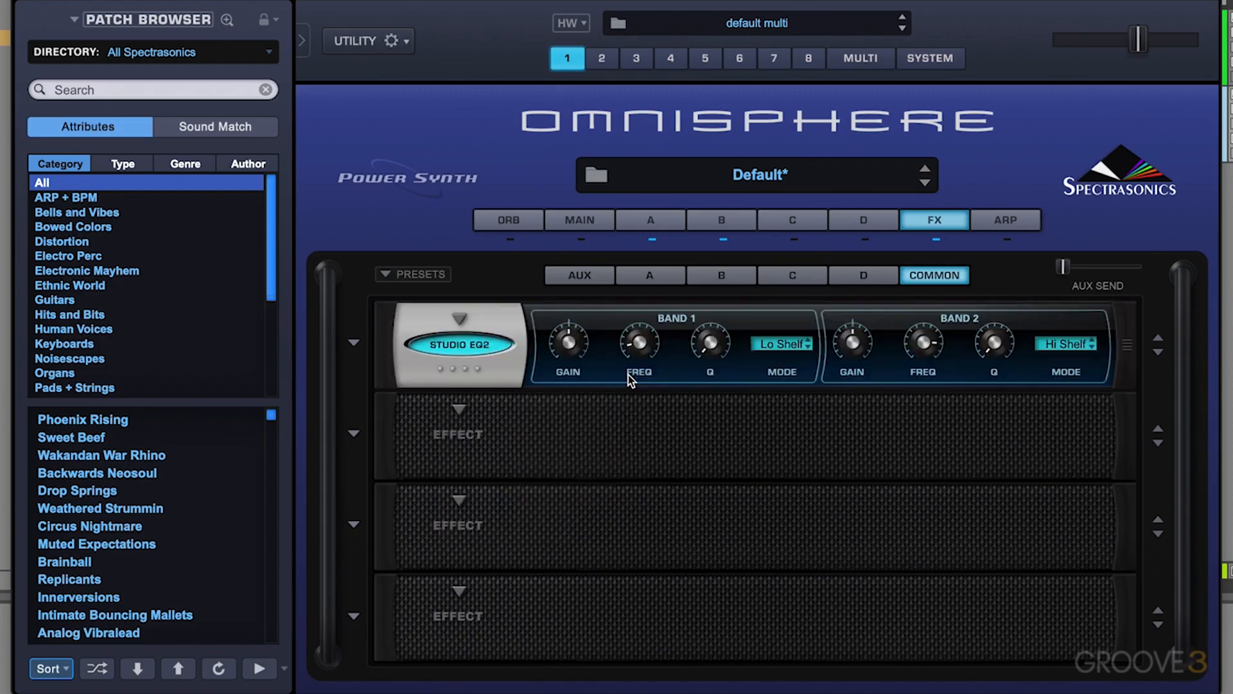
Set the Studio EQ's band 1 mode to HPF, adjust its frequency, and compare the EQ bypassed and active.
{"action": "left_click", "coordinate": [773, 346]}
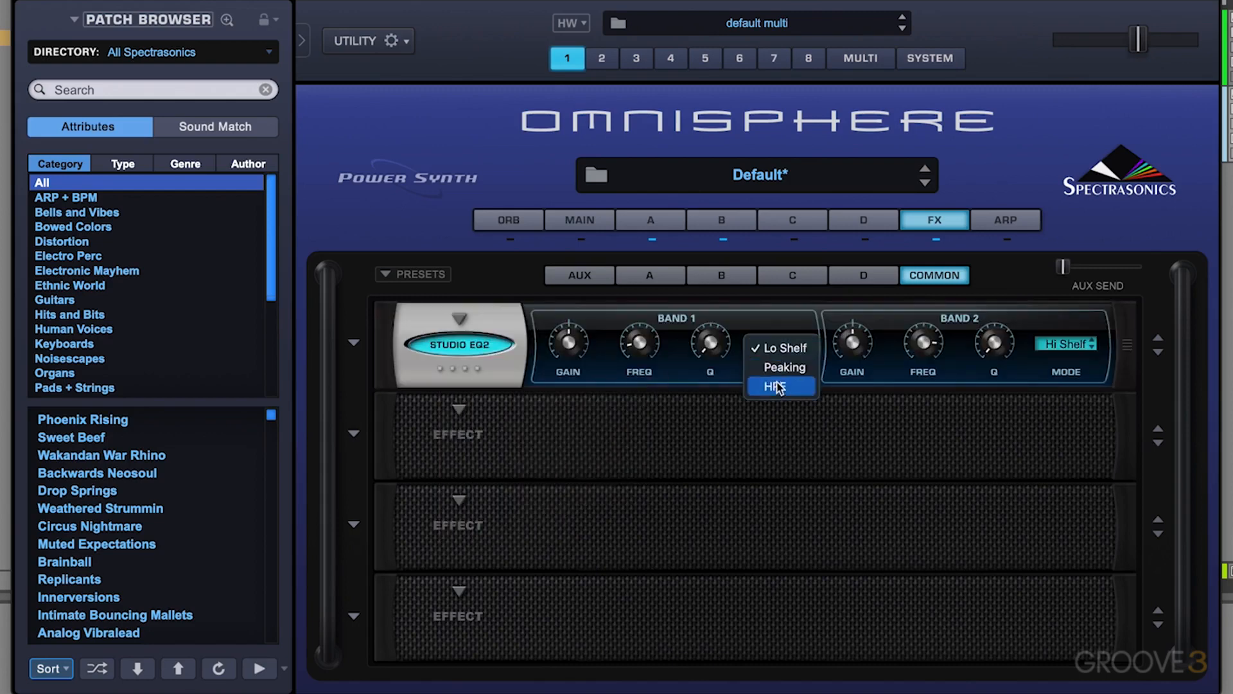
{"action": "left_click", "coordinate": [802, 389]}
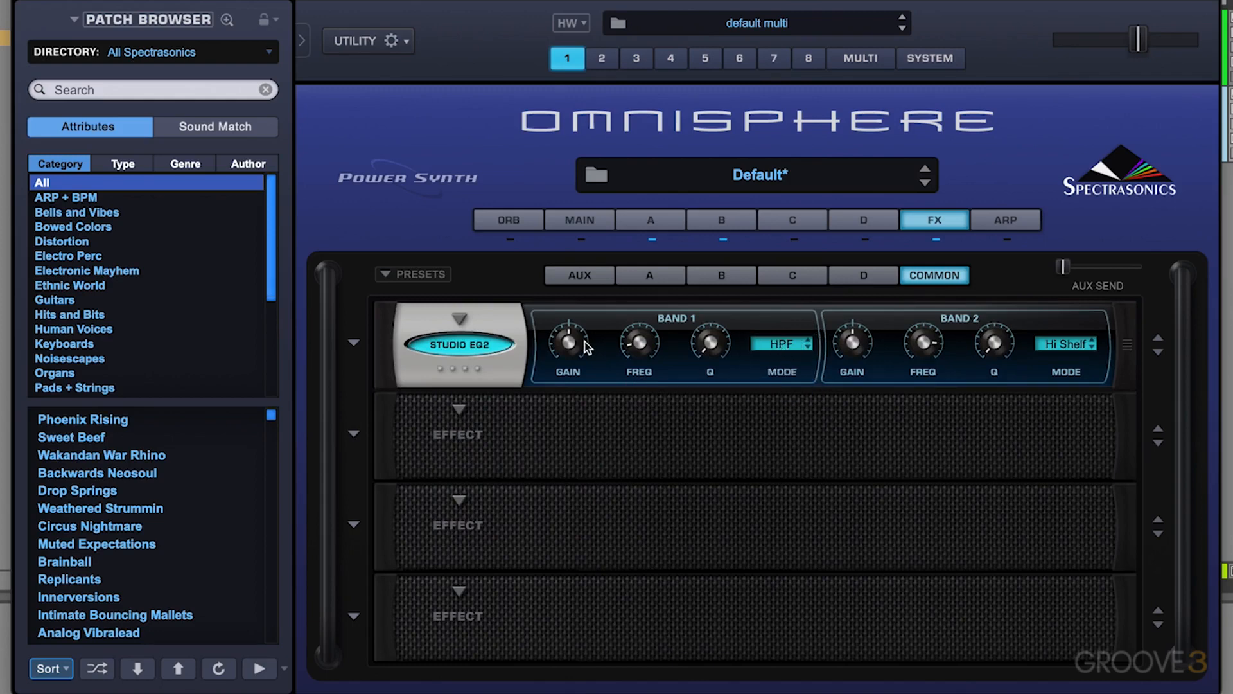
{"action": "left_click_drag", "start_coordinate": [638, 356], "coordinate": [659, 324]}
{"action": "left_click_drag", "start_coordinate": [639, 348], "coordinate": [640, 351]}
{"action": "left_click", "coordinate": [475, 347]}
{"action": "left_click", "coordinate": [476, 348]}
Set the Studio EQ's band 2 mode to Peaking, lower its frequency and cut its gain slightly.
{"action": "left_click_drag", "start_coordinate": [922, 350], "coordinate": [909, 384]}
{"action": "left_click_drag", "start_coordinate": [874, 345], "coordinate": [874, 266]}
{"action": "mouse_move", "coordinate": [997, 347]}
{"action": "mouse_move", "coordinate": [928, 348]}
{"action": "left_mouse_down"}
{"action": "mouse_move", "coordinate": [931, 365]}
{"action": "mouse_move", "coordinate": [929, 348]}
{"action": "left_mouse_up"}
{"action": "left_click", "coordinate": [1052, 347]}
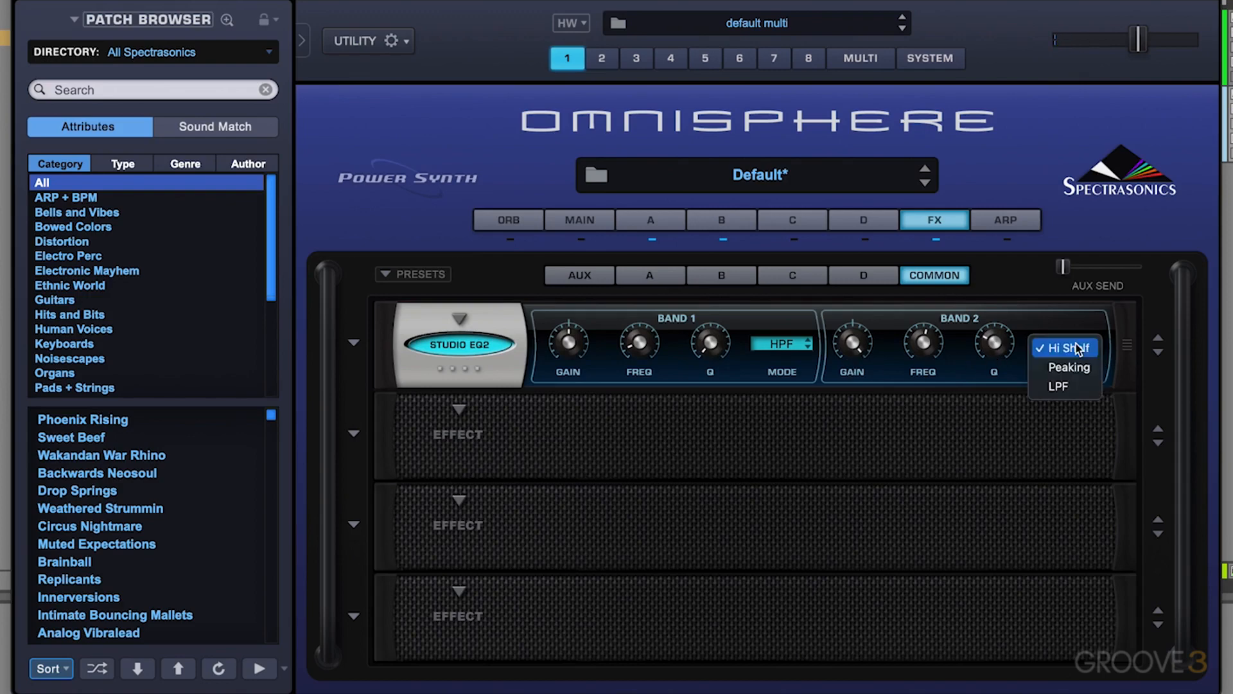
{"action": "left_click", "coordinate": [1076, 365]}
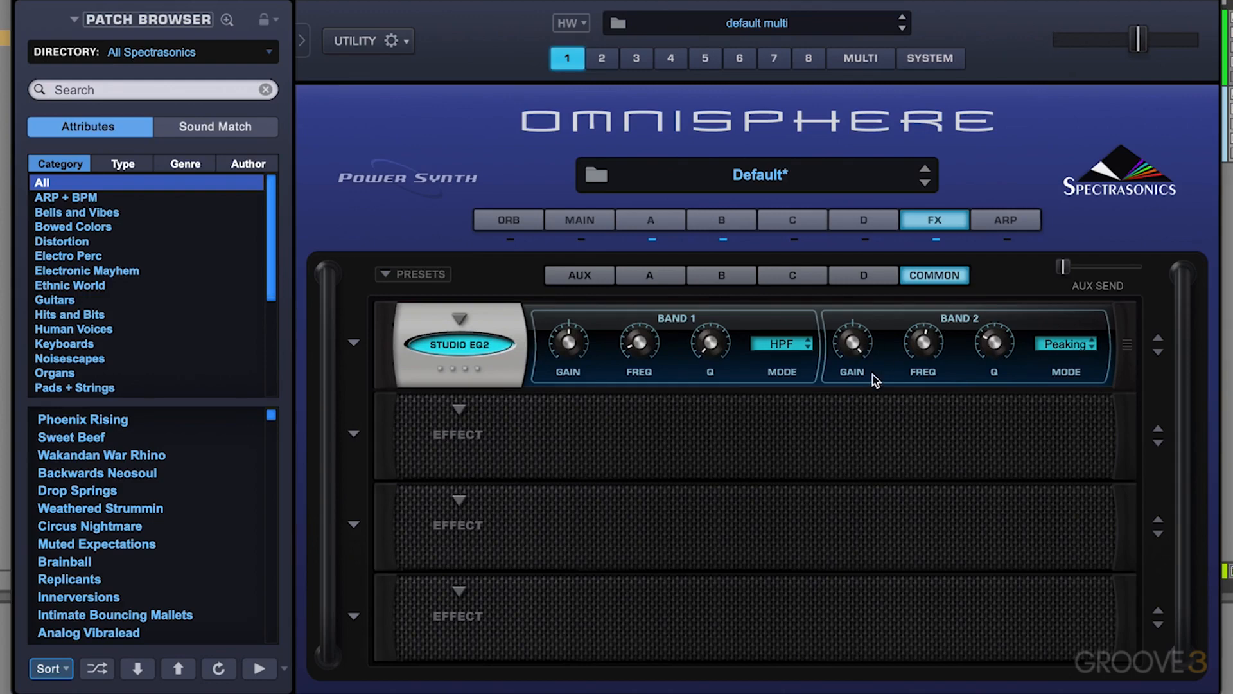
{"action": "left_click_drag", "start_coordinate": [875, 379], "coordinate": [838, 459]}
Compare the patch with the Studio EQ bypassed and active, then raise the main output level slightly.
{"action": "left_click", "coordinate": [462, 342]}
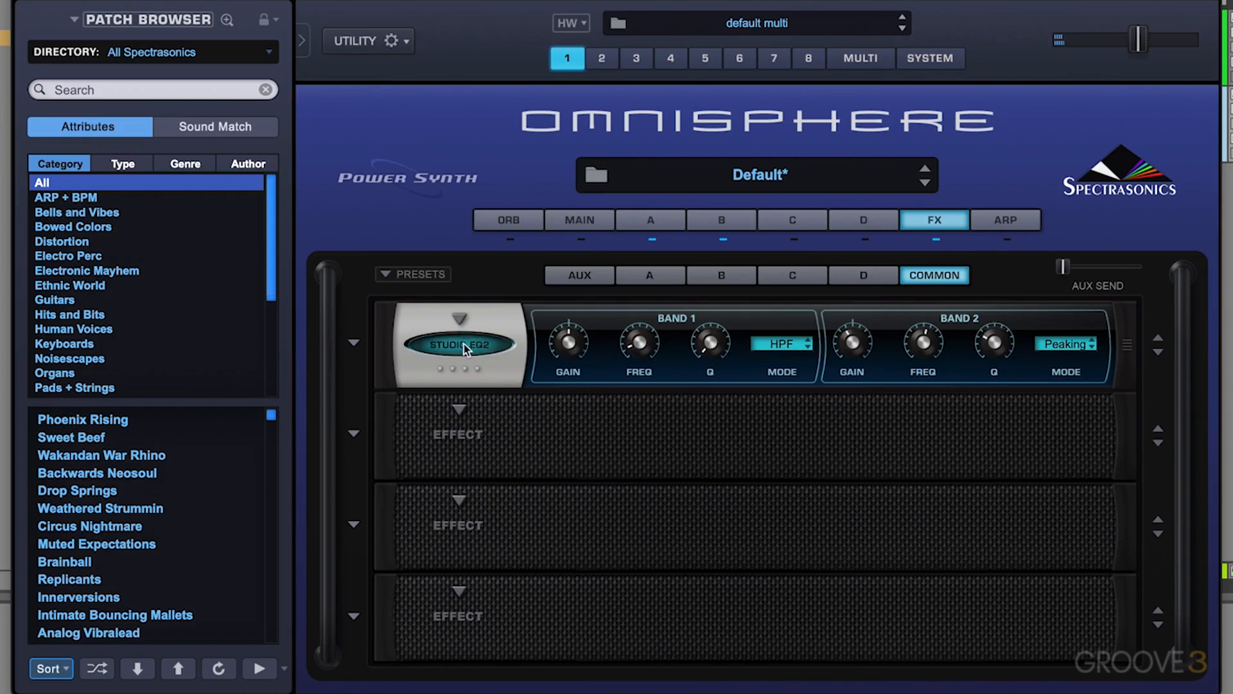
{"action": "left_click", "coordinate": [463, 344]}
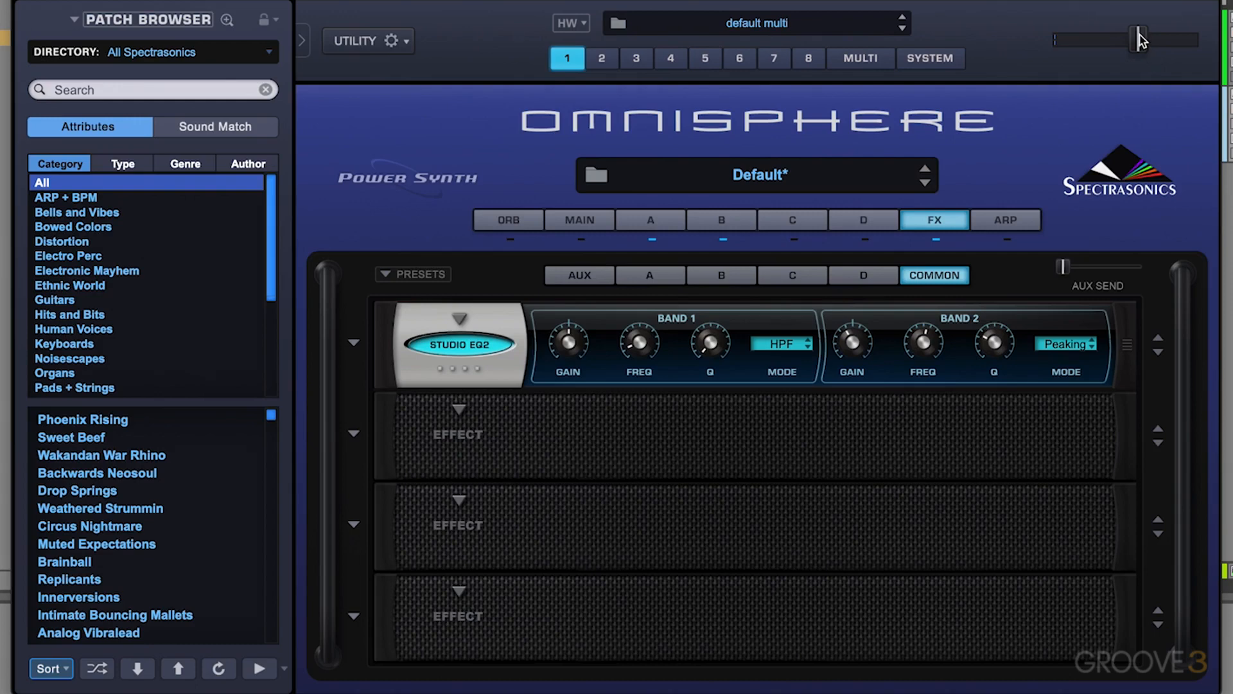
{"action": "left_click_drag", "start_coordinate": [1148, 51], "coordinate": [1163, 50]}
Insert a BPM Delay in the second slot of the common effects rack.
{"action": "left_click", "coordinate": [460, 411]}
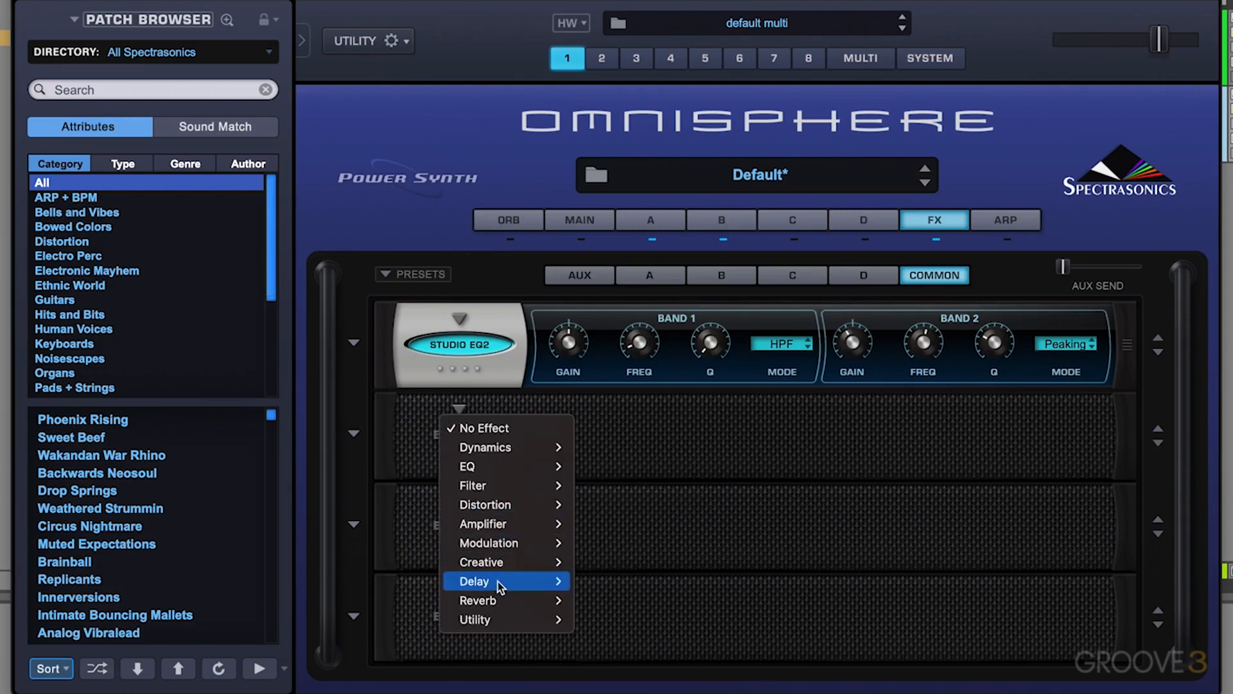
{"action": "mouse_move", "coordinate": [498, 581]}
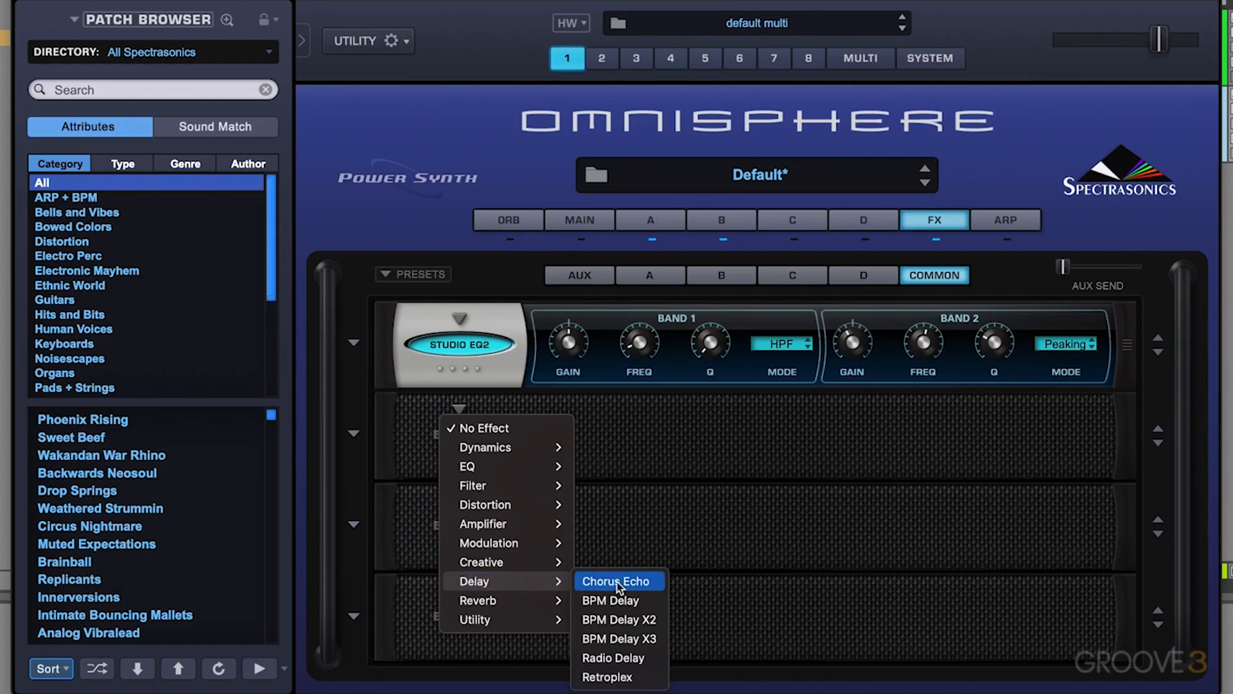
{"action": "left_click", "coordinate": [642, 602]}
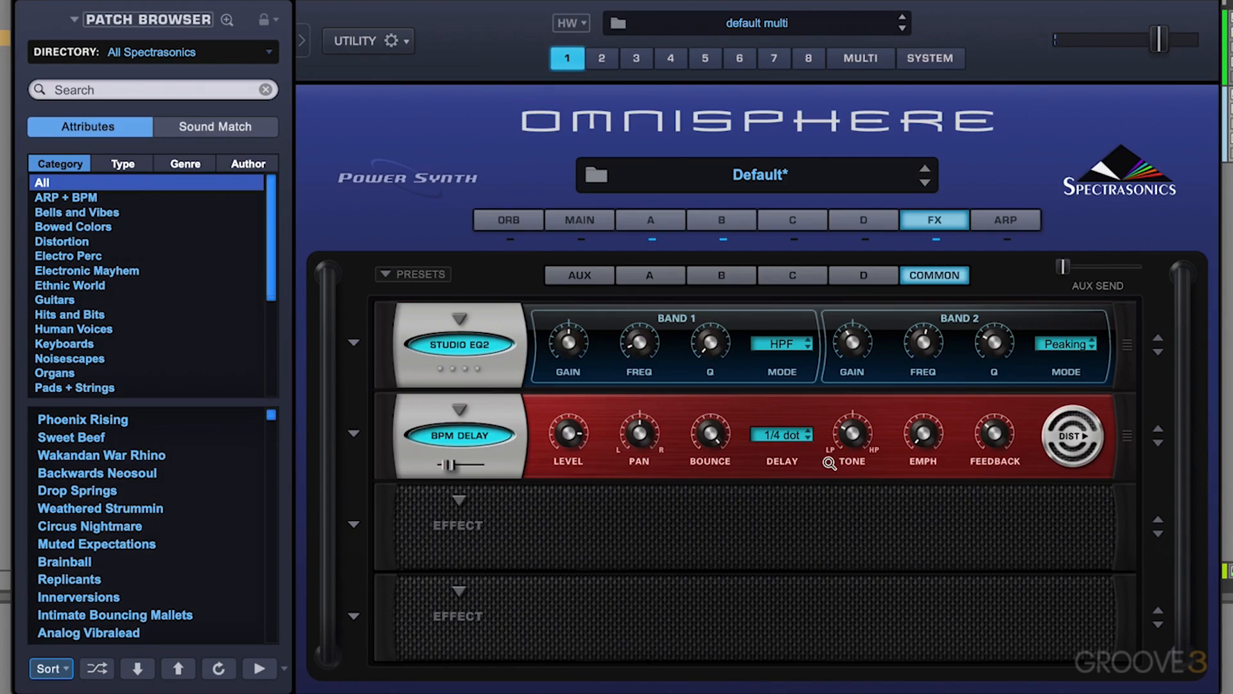
Set the BPM Delay's delay time to 1/16.
{"action": "left_click", "coordinate": [800, 435]}
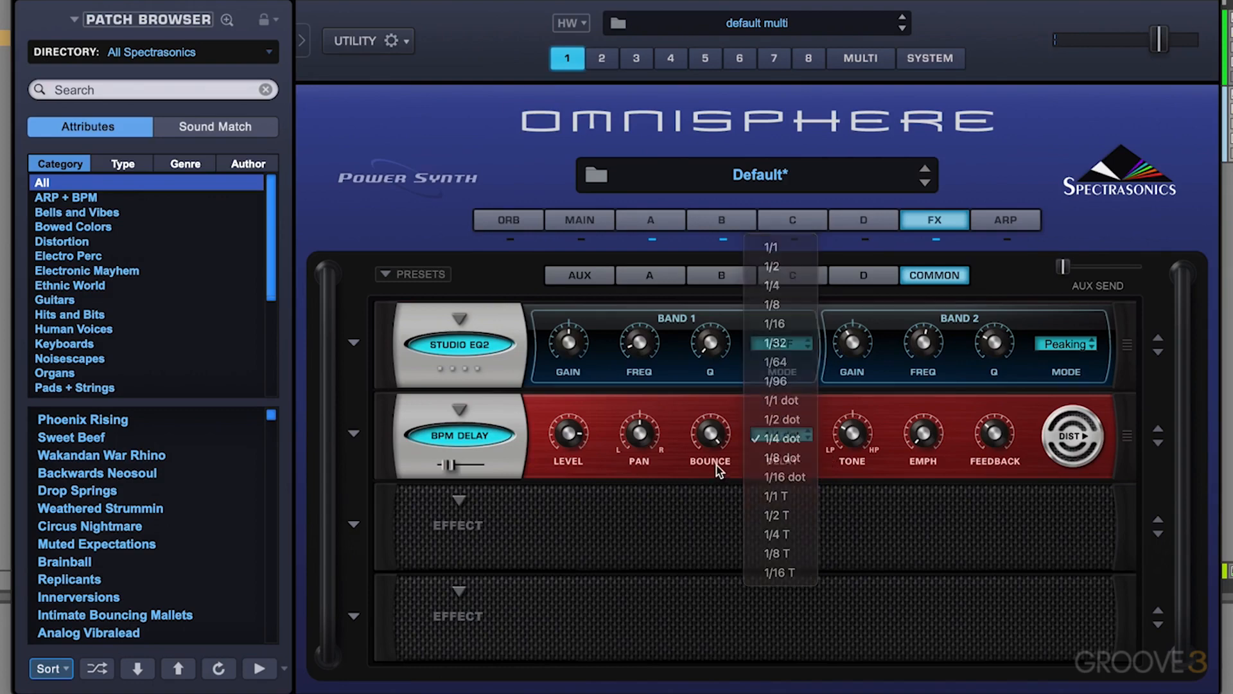
{"action": "left_click", "coordinate": [784, 477]}
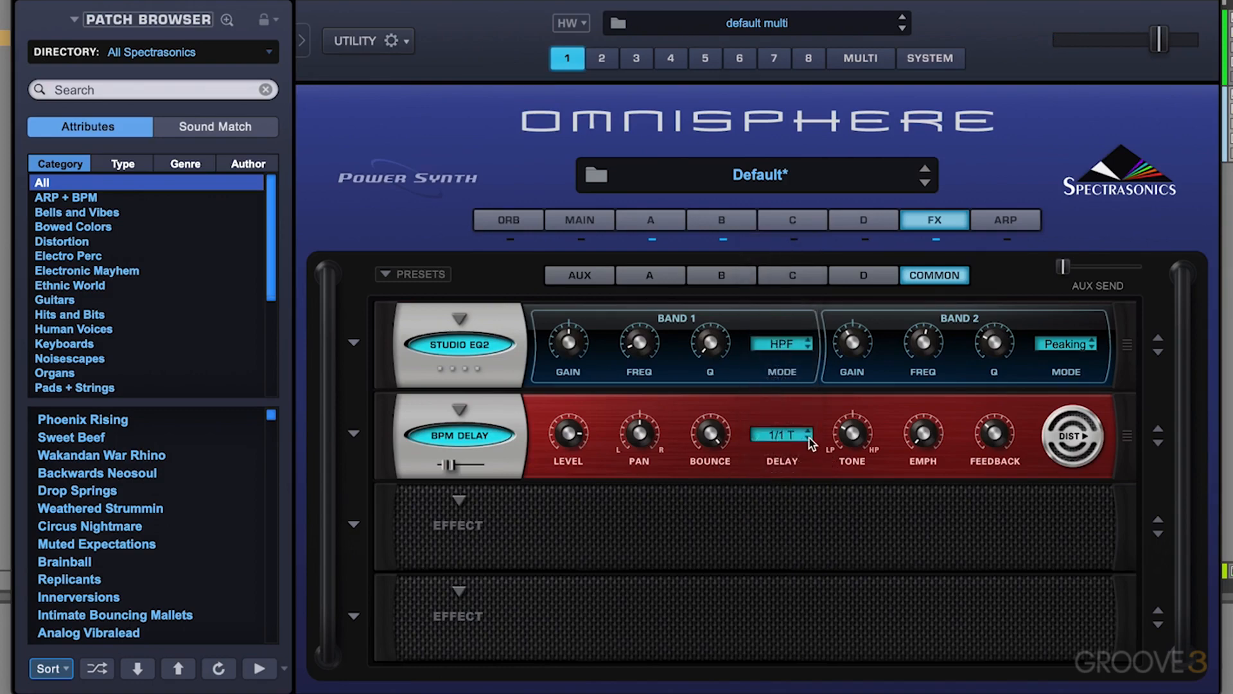
{"action": "left_click", "coordinate": [774, 436]}
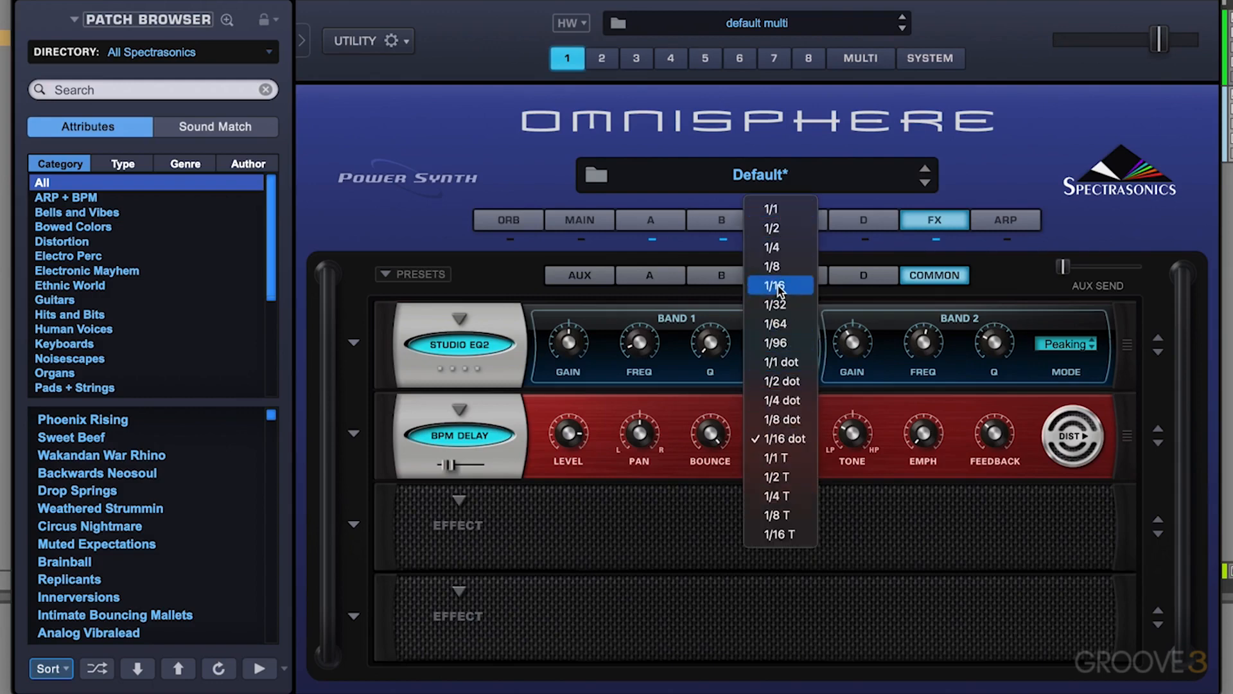
{"action": "left_click", "coordinate": [779, 286]}
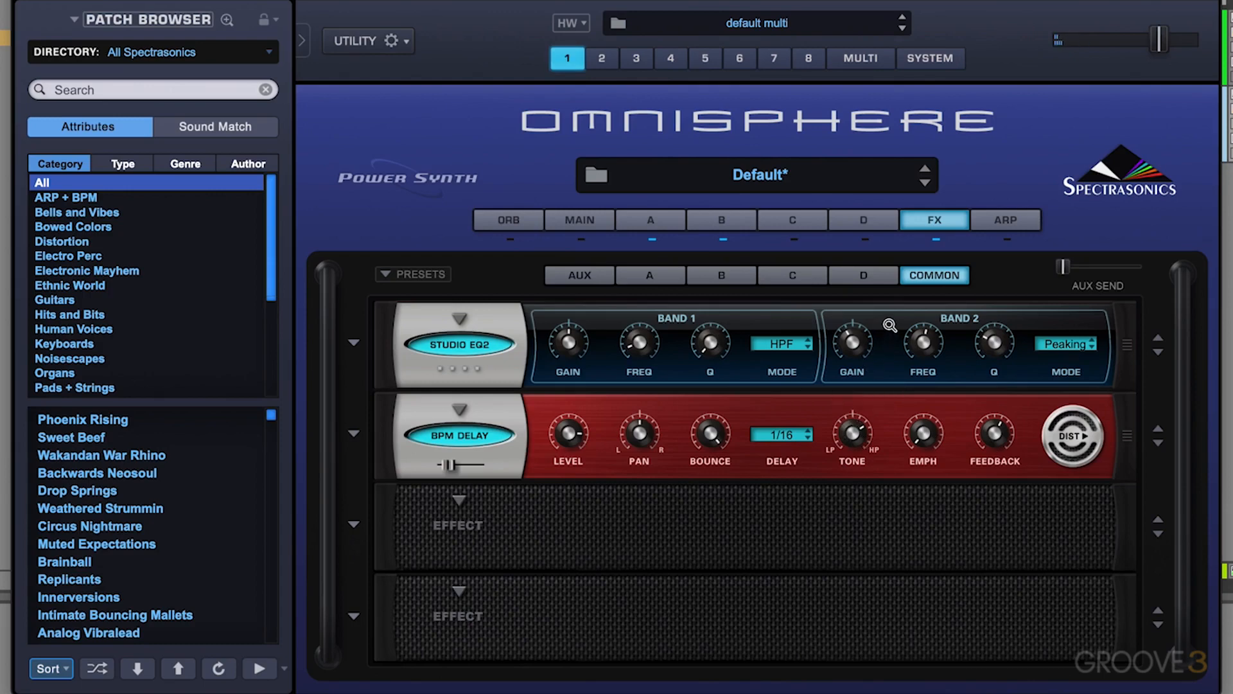
Lower the BPM Delay's tone and compare the patch with the delay bypassed and active.
{"action": "left_click_drag", "start_coordinate": [852, 431], "coordinate": [841, 496]}
{"action": "left_click", "coordinate": [483, 441]}
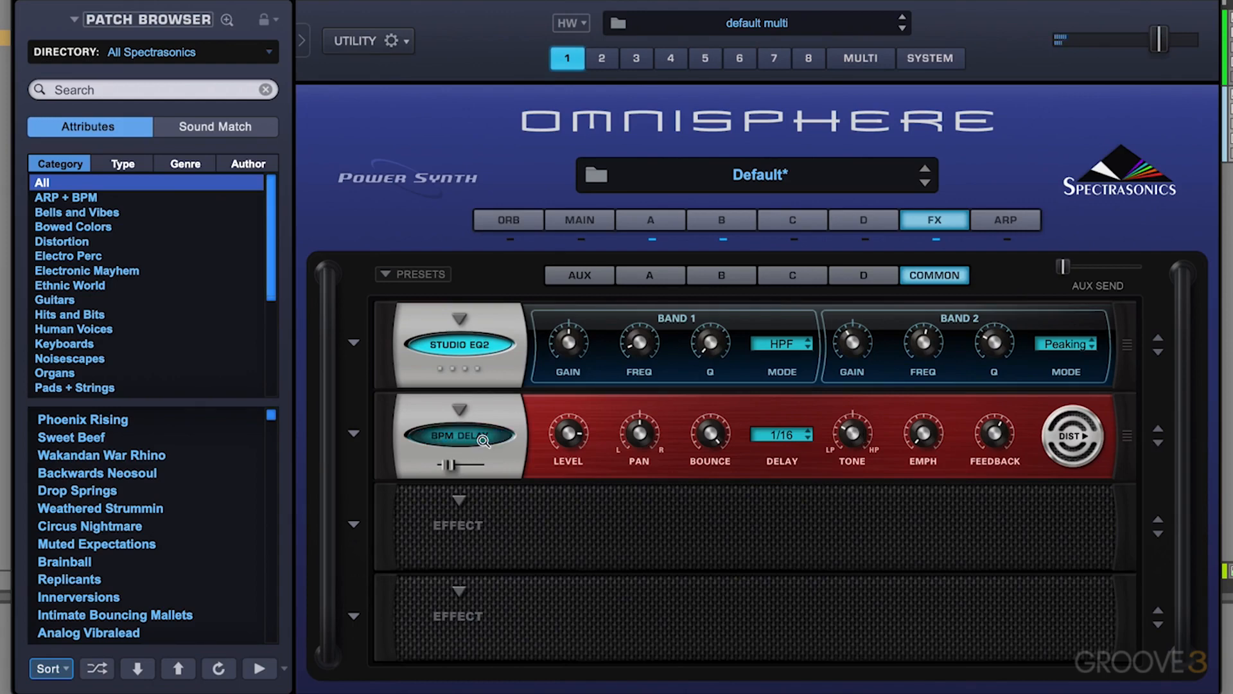
{"action": "left_click", "coordinate": [483, 440]}
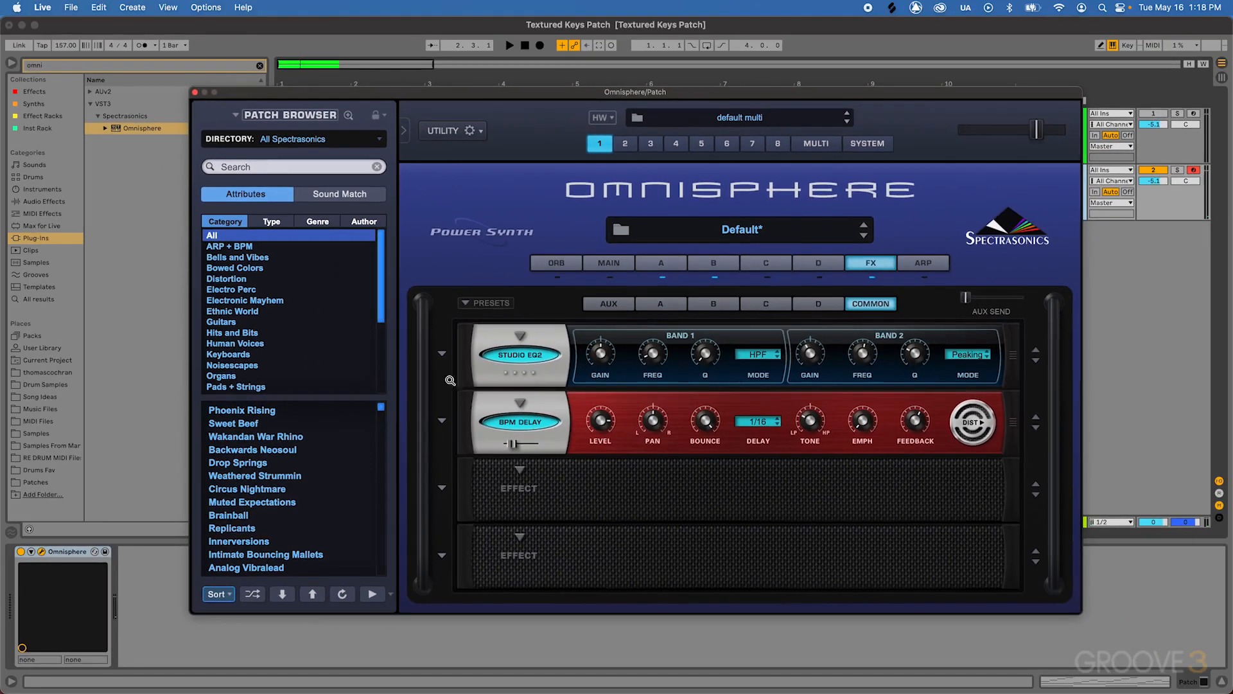
Close the Omnisphere window, return the arrangement to the start, and play the four-bar Patch clip through to audition the sound.
{"action": "left_click", "coordinate": [199, 98]}
{"action": "left_click", "coordinate": [525, 45]}
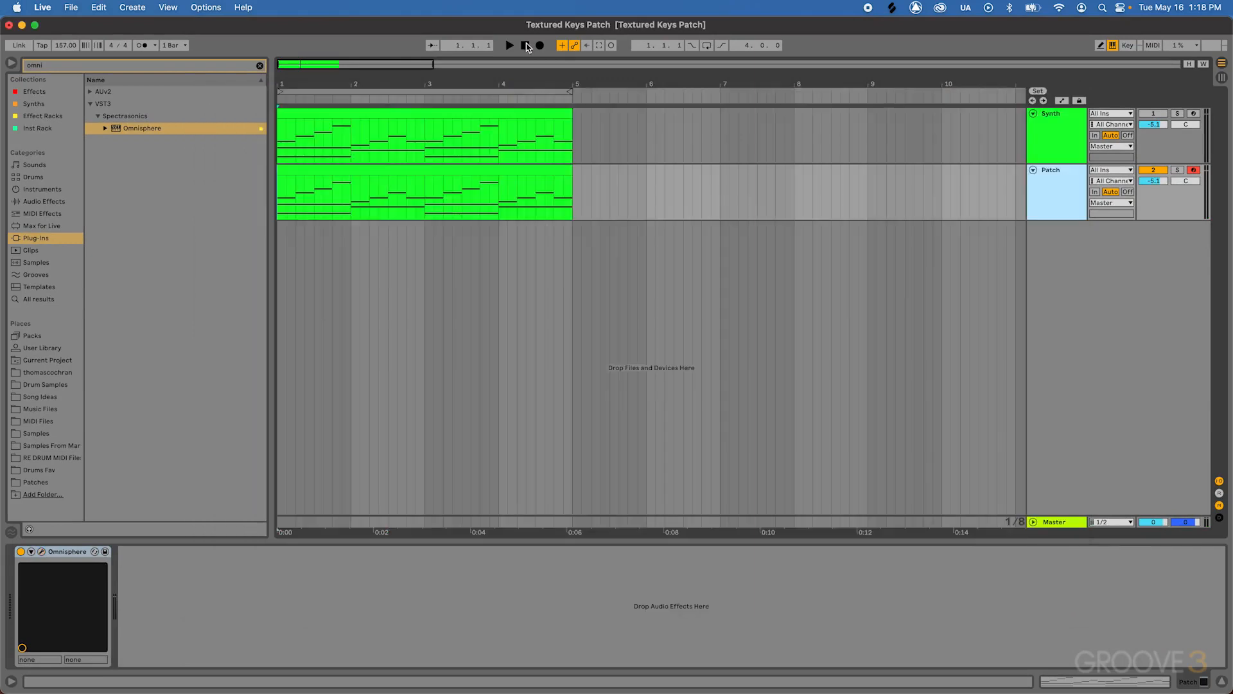
{"action": "key", "text": "space"}
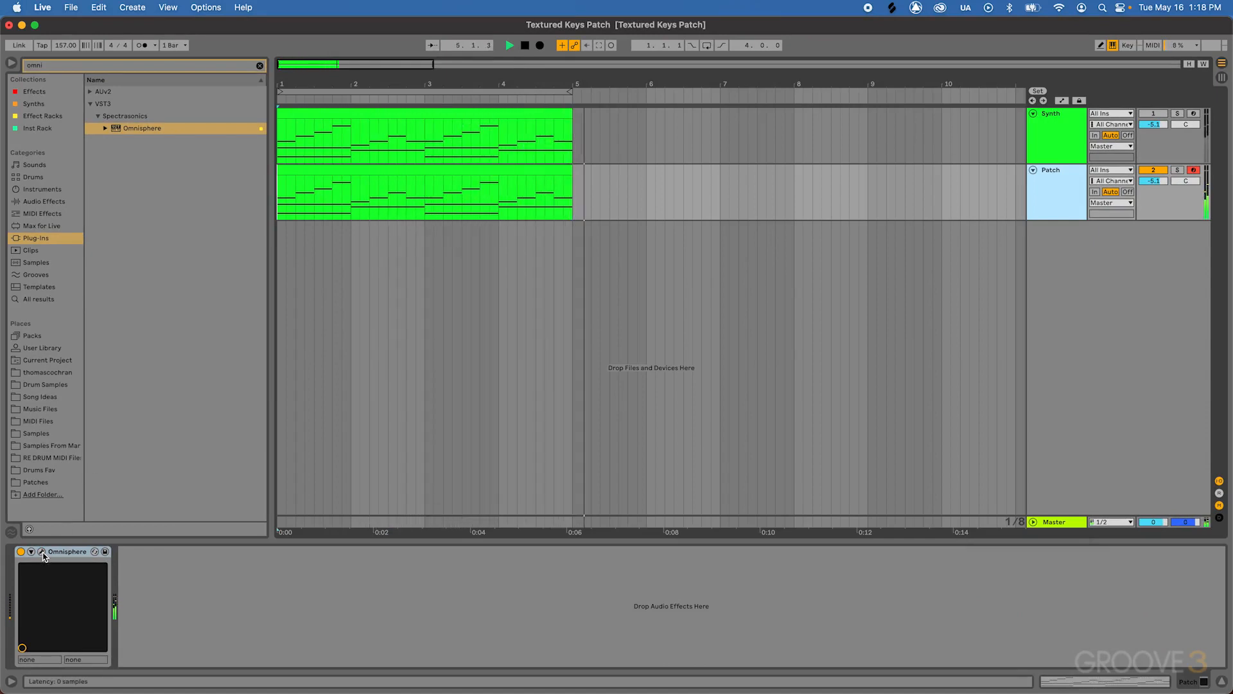
{"action": "key", "text": "space"}
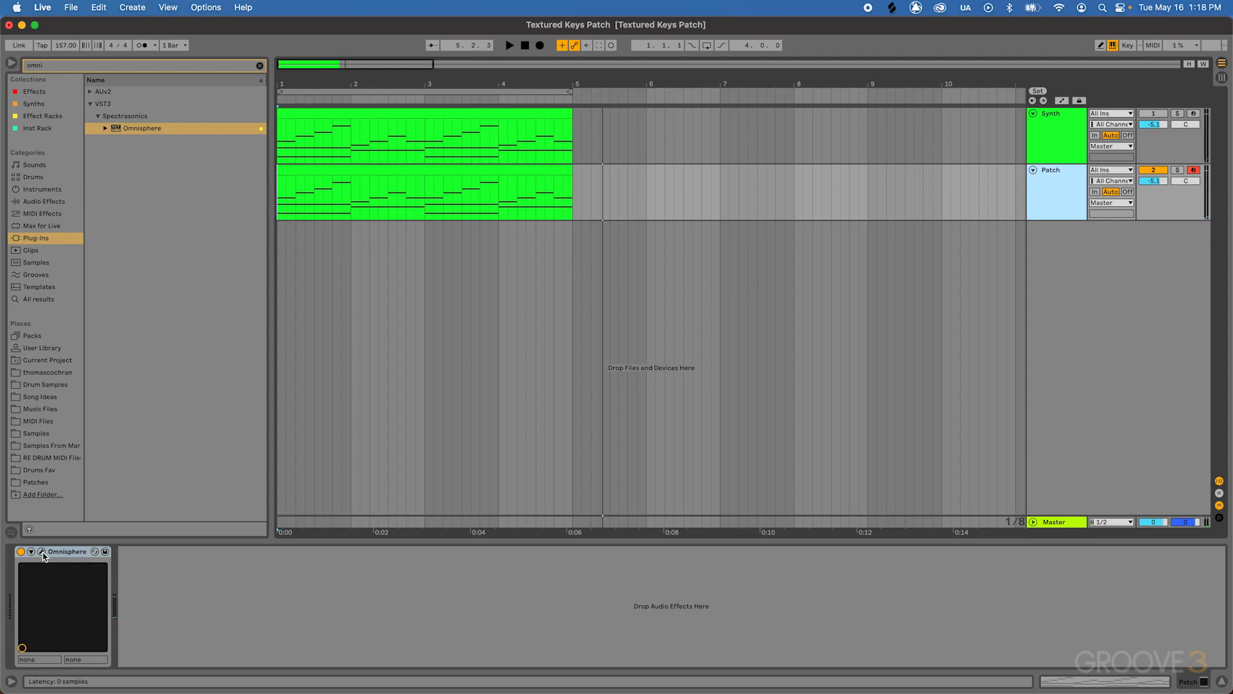
Reopen the Omnisphere window and lower layer B's amp level slightly to rebalance Pool of Skin.
{"action": "left_click", "coordinate": [43, 556]}
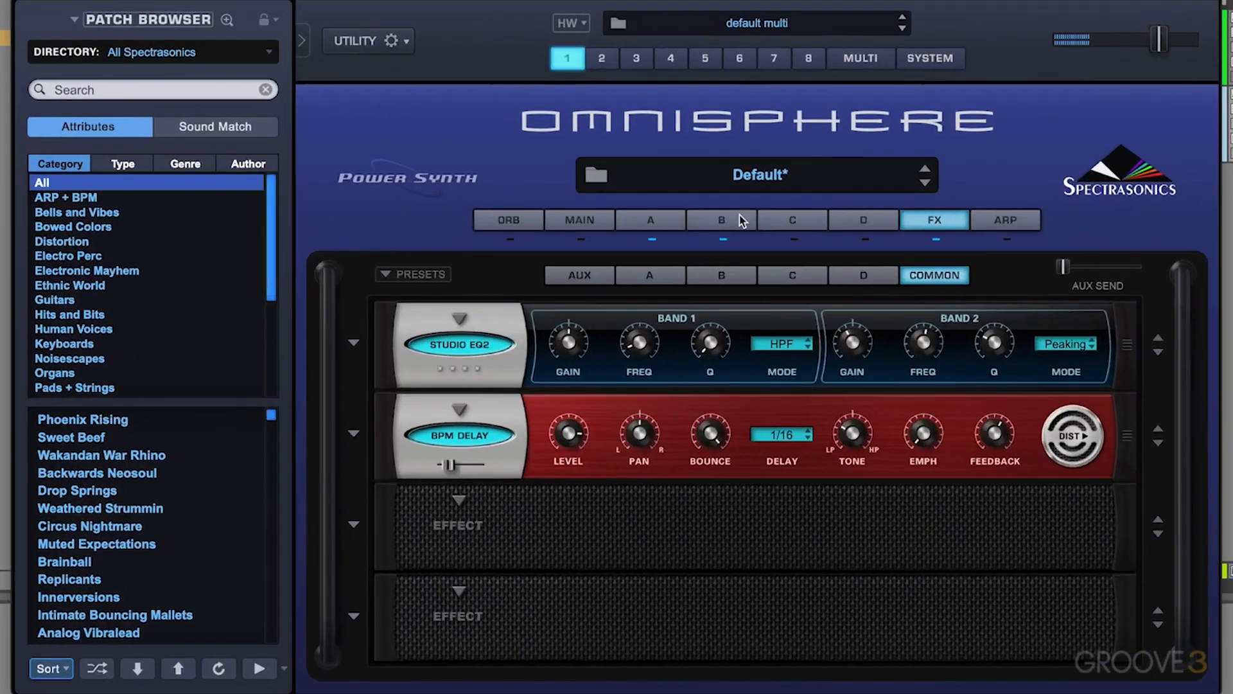
{"action": "left_click", "coordinate": [775, 266]}
{"action": "mouse_move", "coordinate": [1165, 405]}
{"action": "left_mouse_down"}
{"action": "mouse_move", "coordinate": [1174, 429]}
{"action": "mouse_move", "coordinate": [1174, 416]}
{"action": "left_mouse_up"}
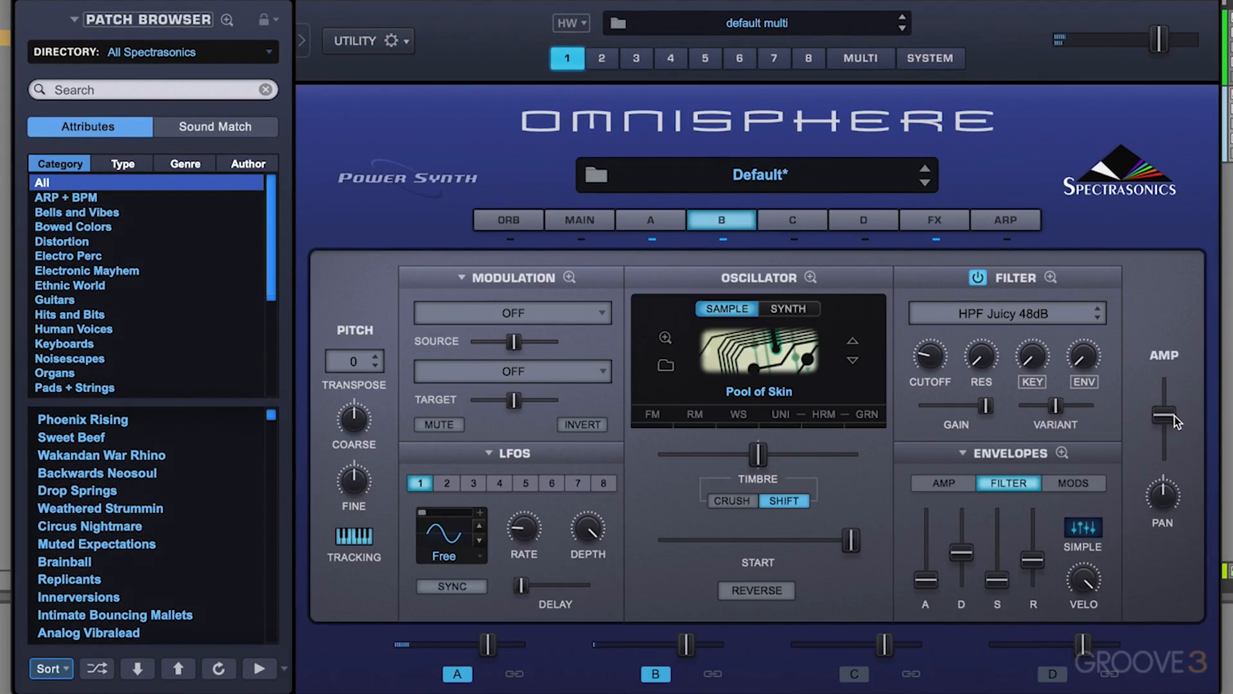